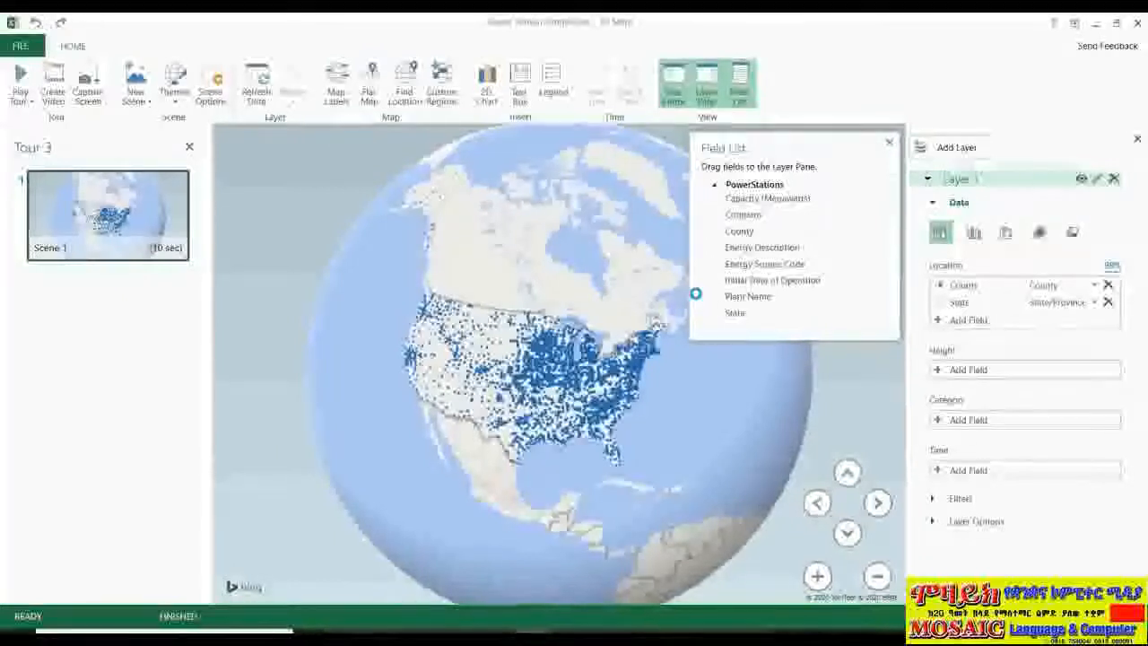
# Step: Check the geographic types of the County and State location fields, choosing State/Province for State
pyautogui.moveTo(827, 156)
pyautogui.mouseDown()
pyautogui.moveTo(705, 172)
pyautogui.moveTo(781, 179)
pyautogui.moveTo(808, 149)
pyautogui.mouseUp()
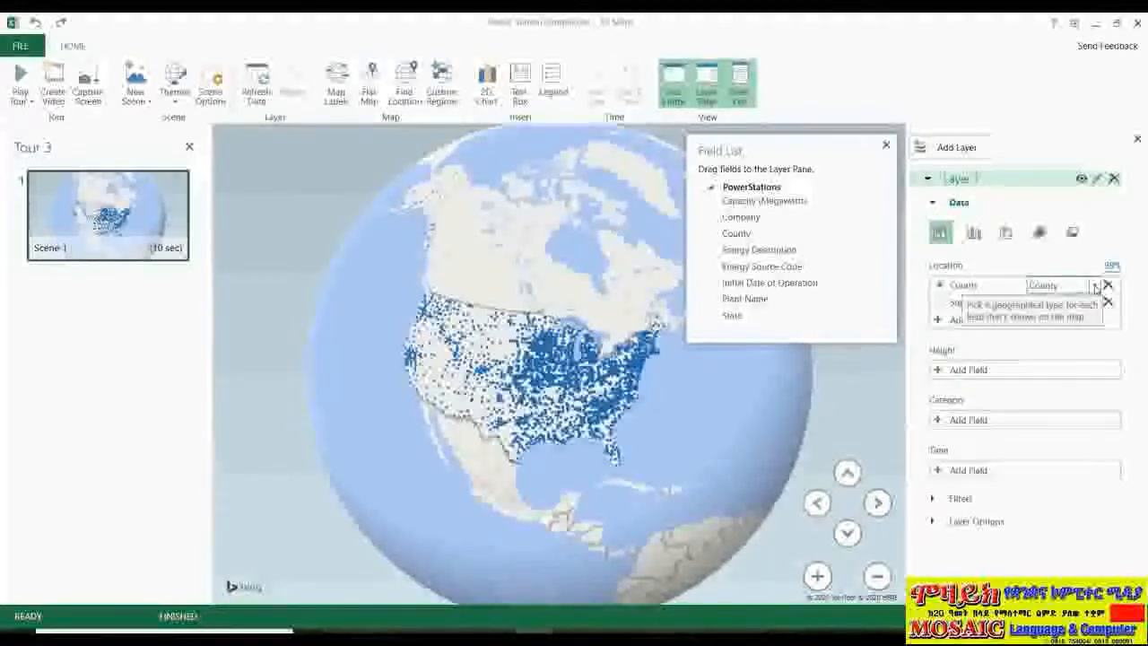
pyautogui.click(1095, 287)
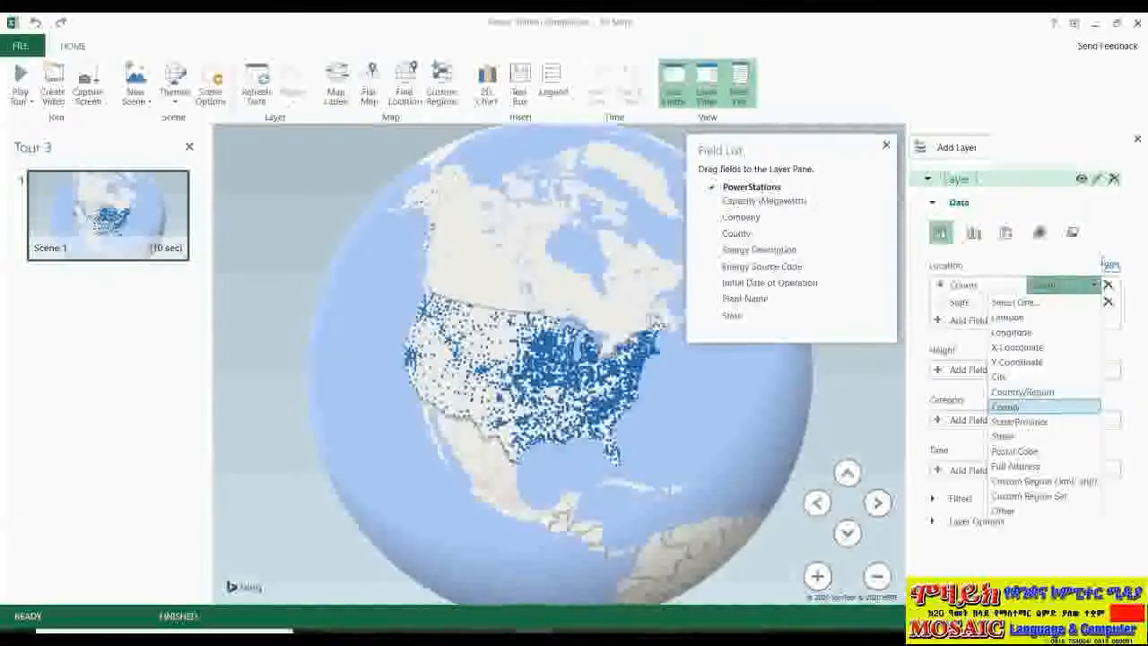
pyautogui.click(1103, 257)
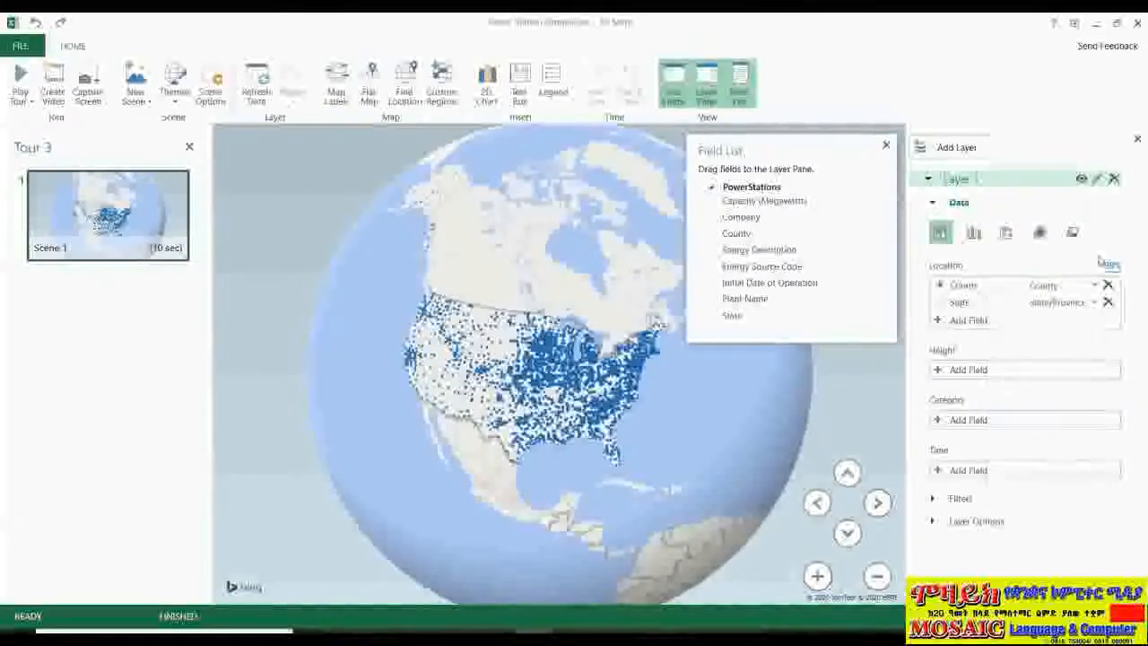
pyautogui.click(1095, 303)
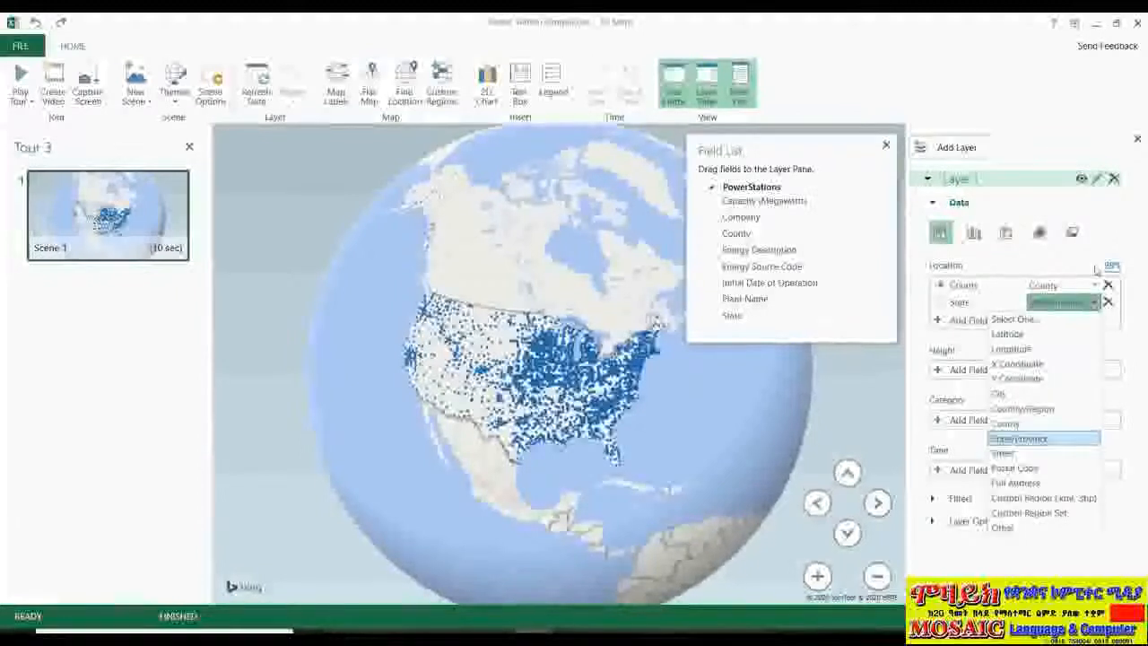
pyautogui.click(1088, 260)
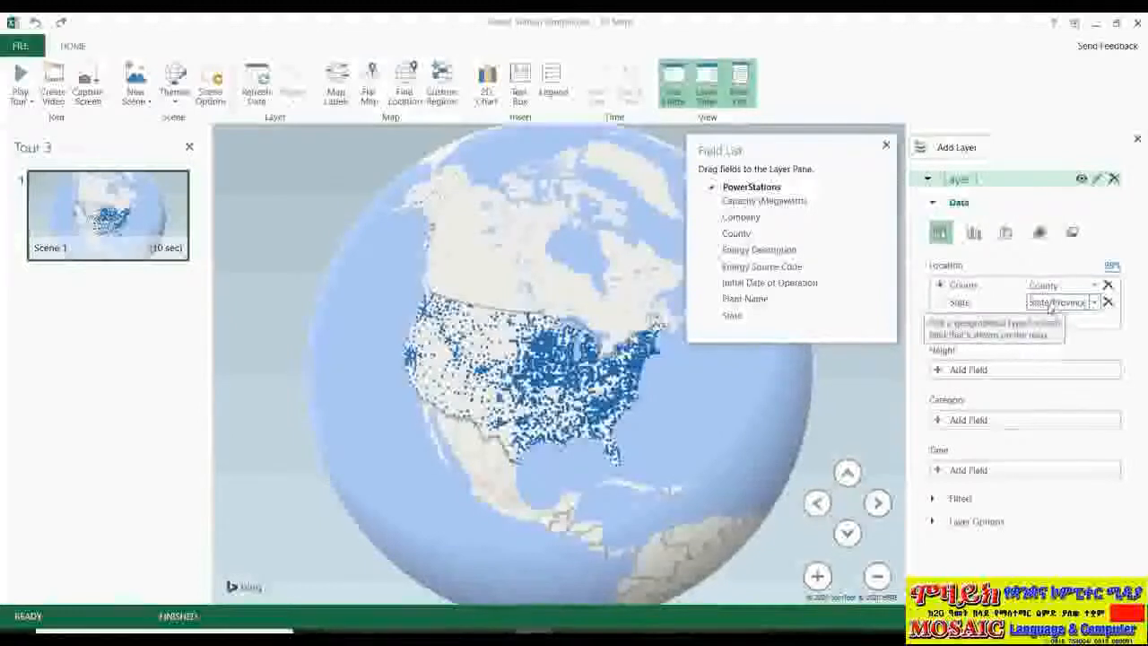
pyautogui.click(1096, 303)
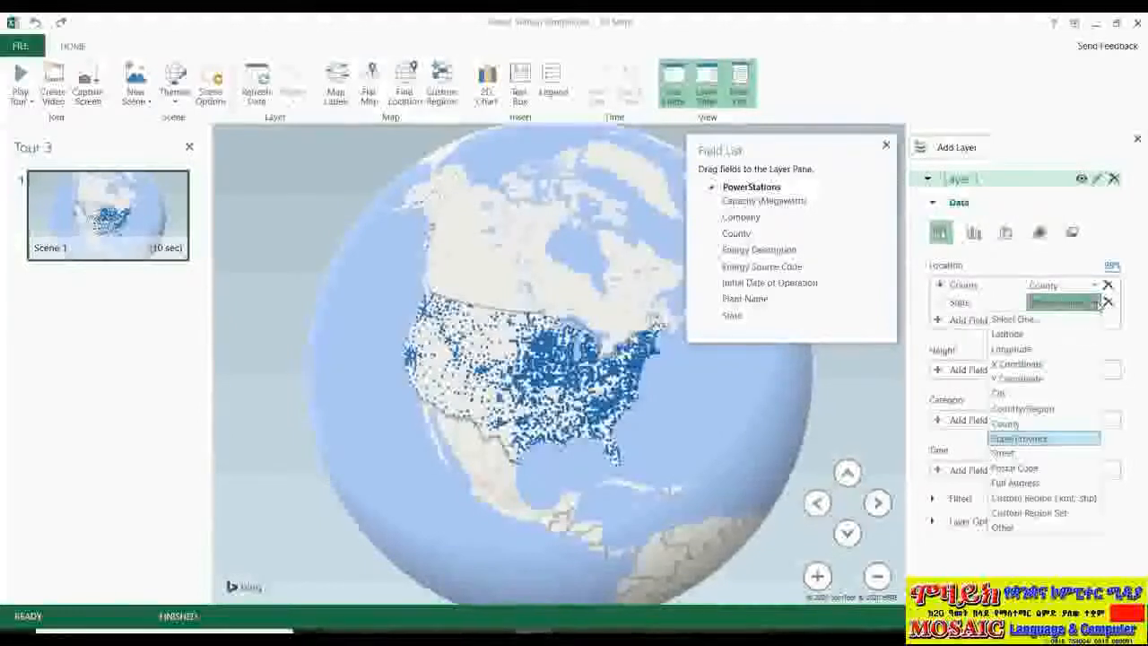
pyautogui.click(1022, 437)
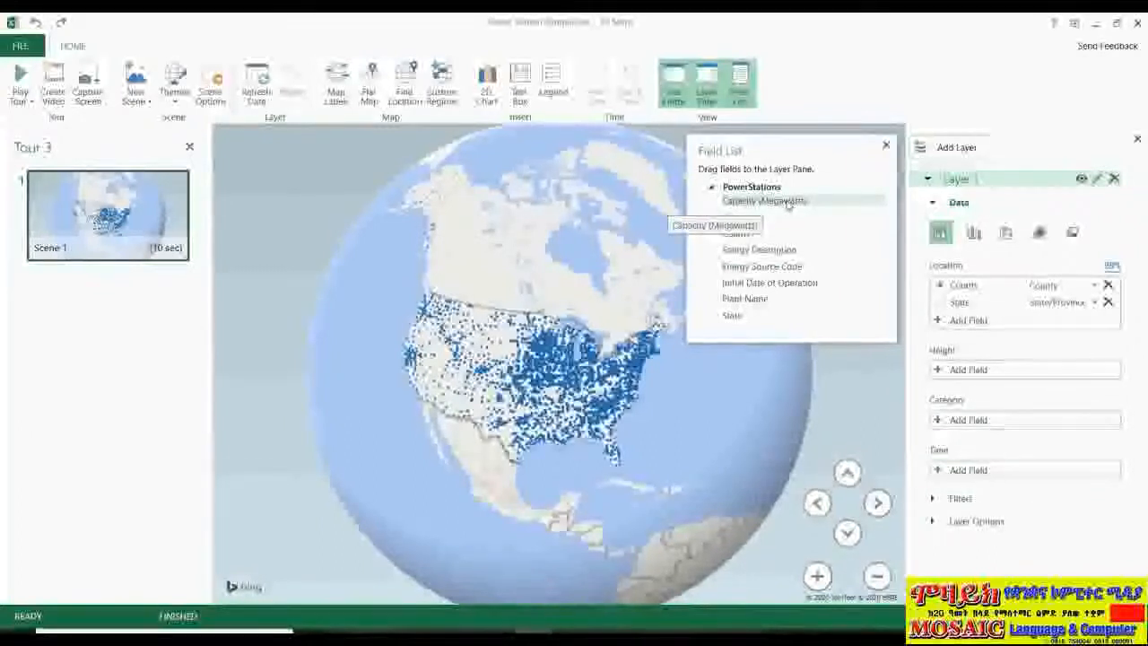
# Step: Add the Capacity (Megawatts) field as the height of the Layer 1 columns
pyautogui.moveTo(788, 204); pyautogui.dragTo(977, 381)
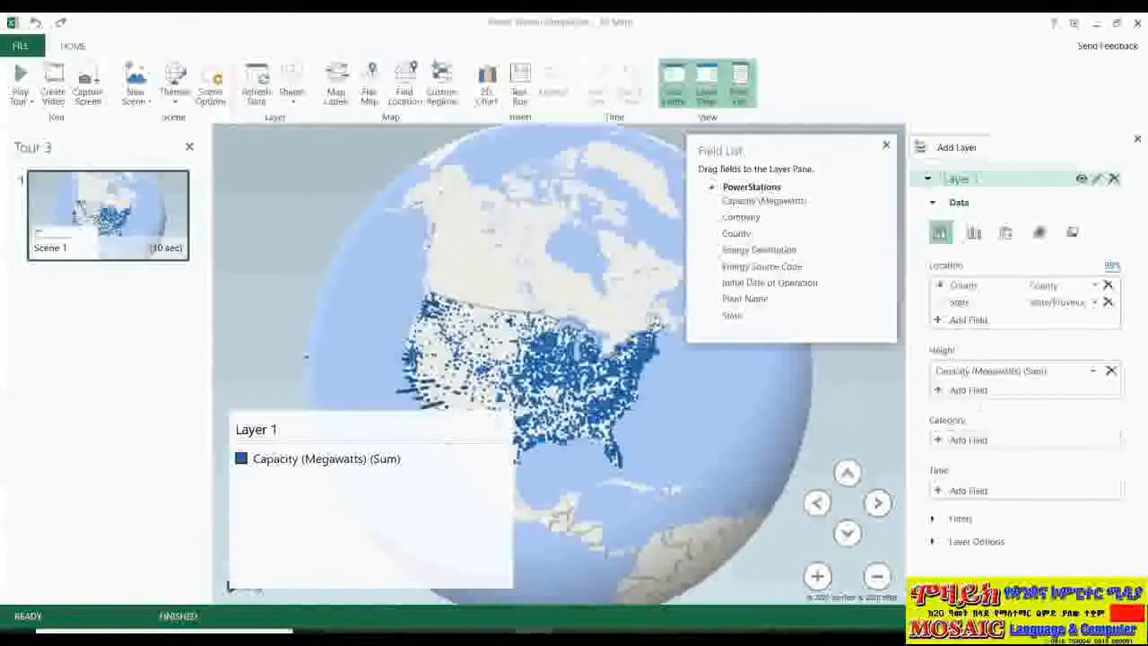
pyautogui.click(421, 431)
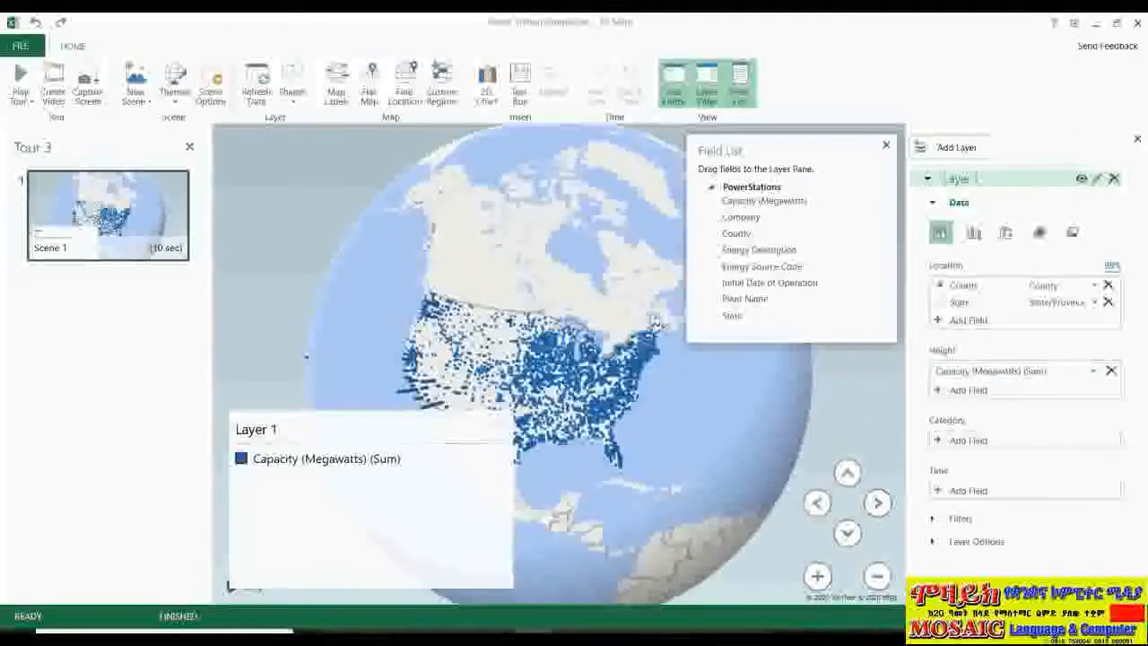
pyautogui.moveTo(583, 438); pyautogui.dragTo(615, 256)
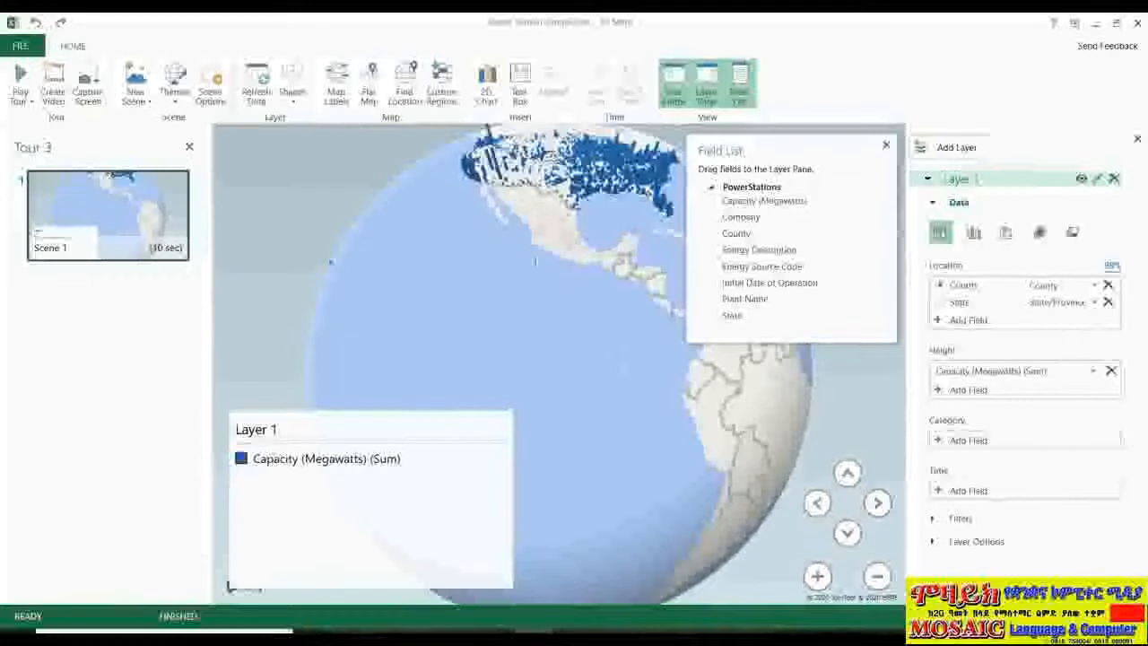
pyautogui.moveTo(542, 249); pyautogui.dragTo(534, 333)
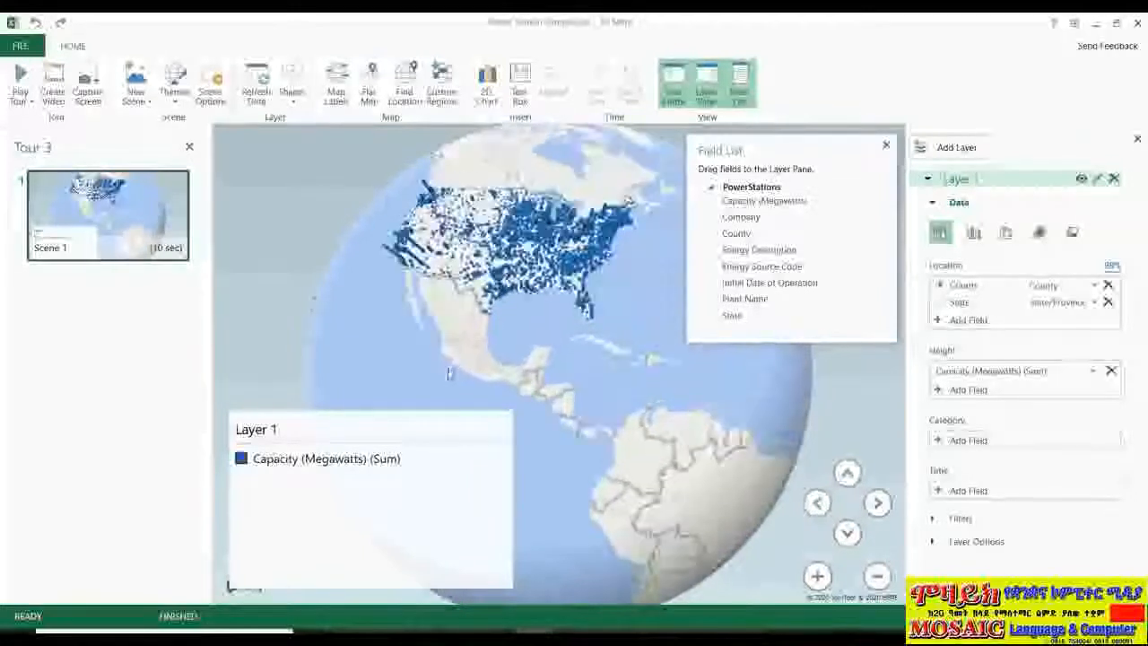
# Step: Delete the Layer 1 legend from the map
pyautogui.click(375, 459)
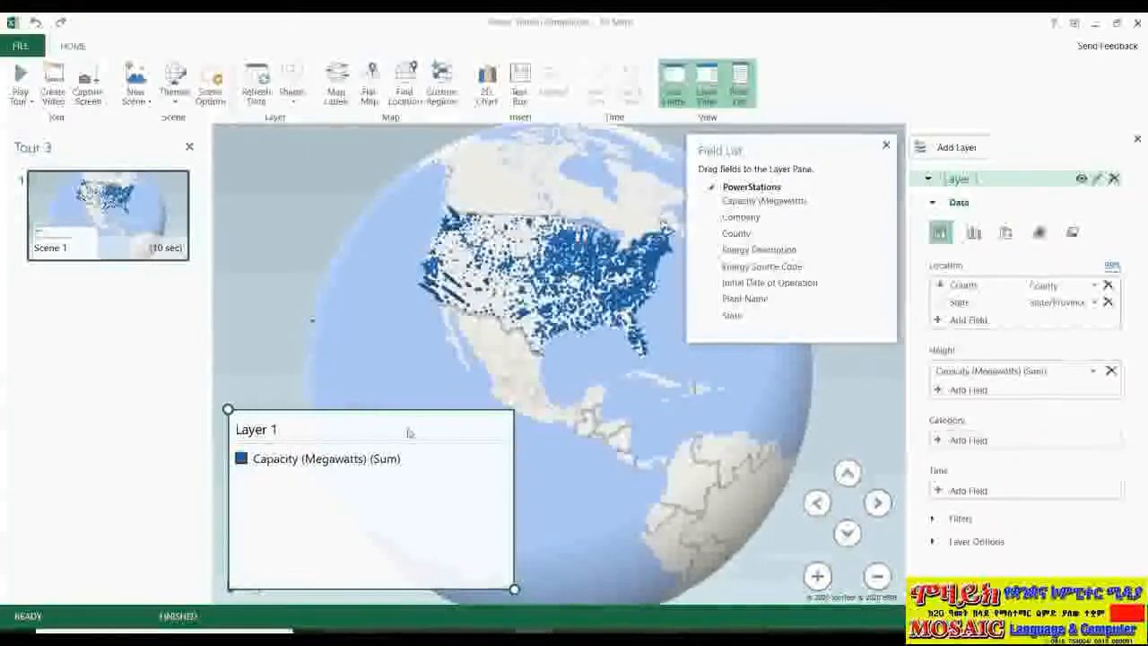
pyautogui.click(527, 347)
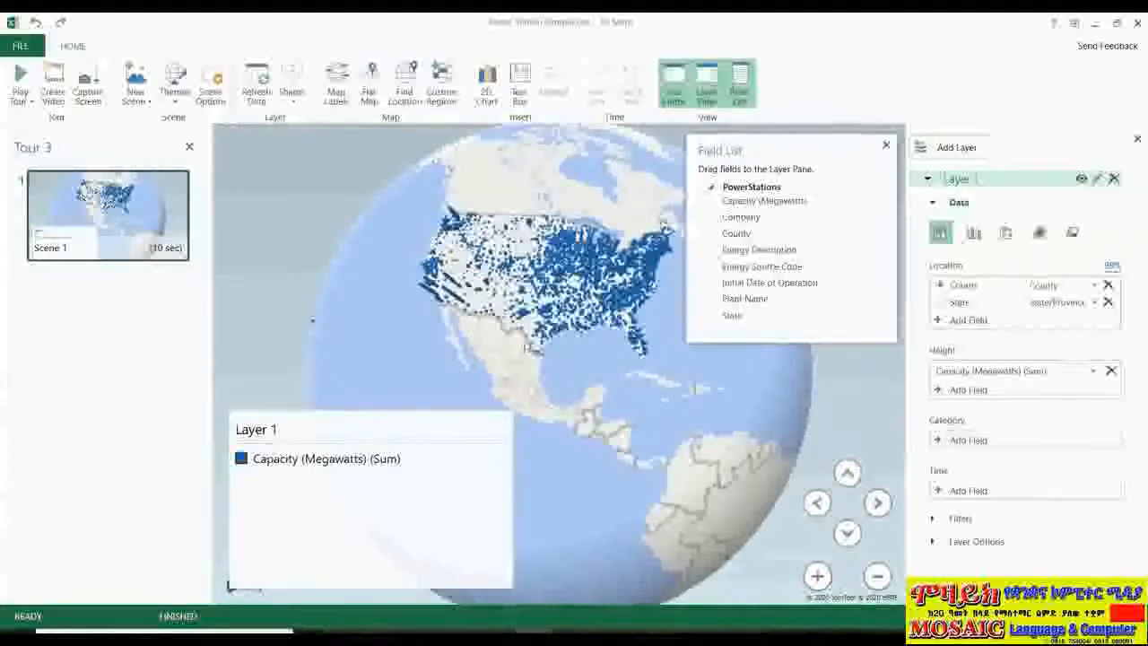
pyautogui.click(358, 422)
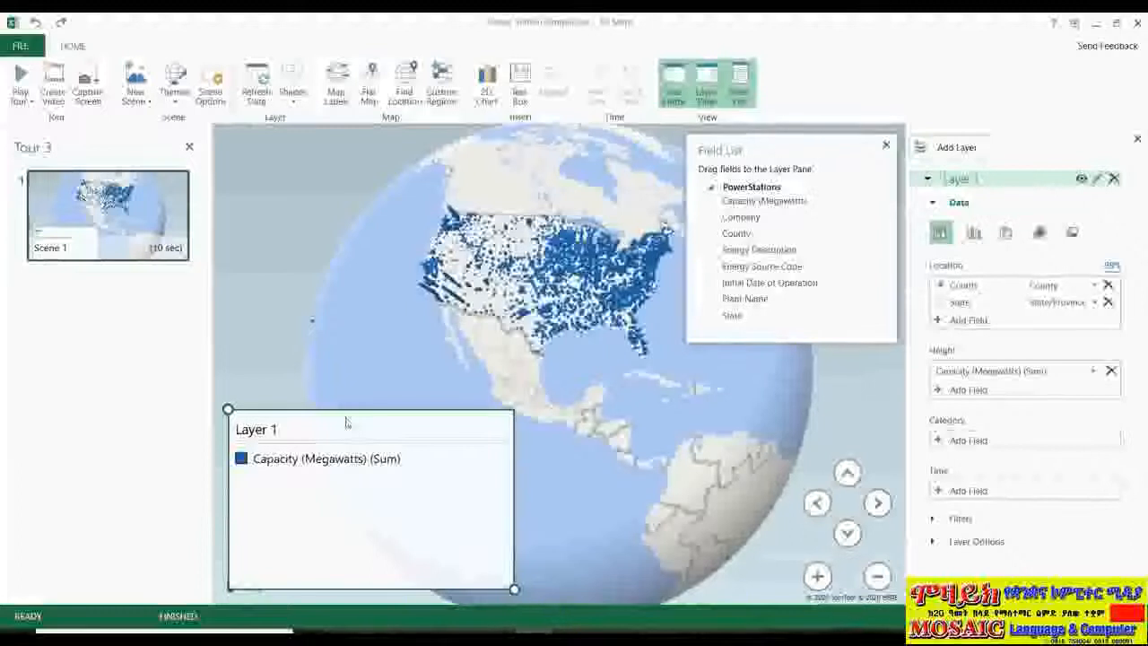
pyautogui.press('Delete')
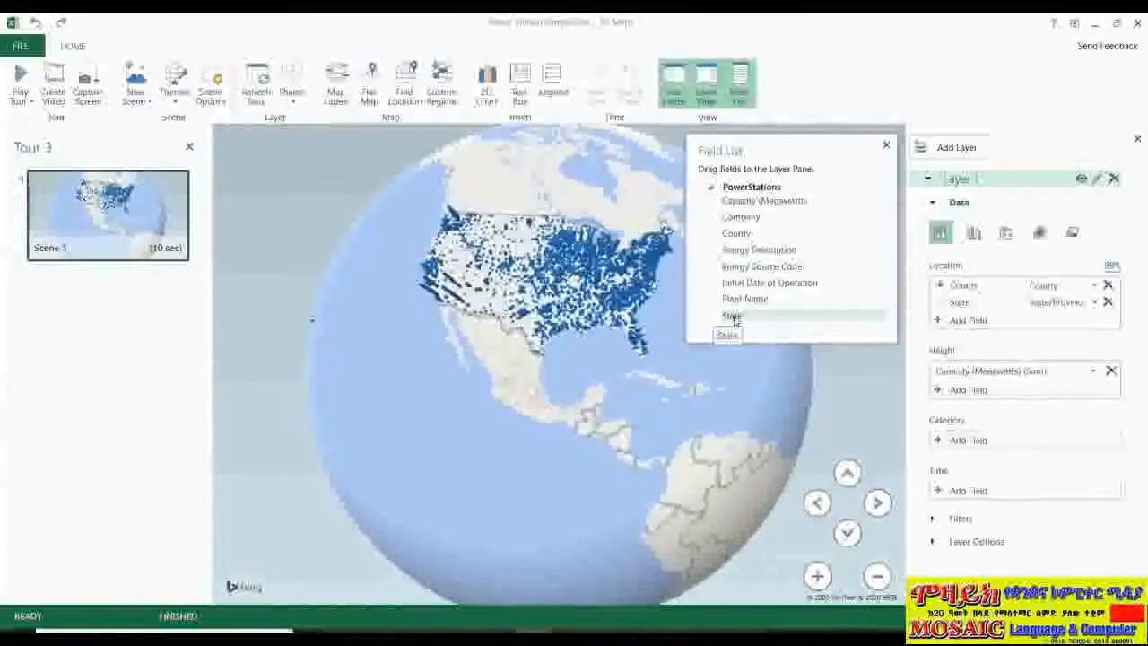
# Step: Add the State field as the layer's category so the columns are coloured by state
pyautogui.moveTo(733, 321); pyautogui.dragTo(976, 444)
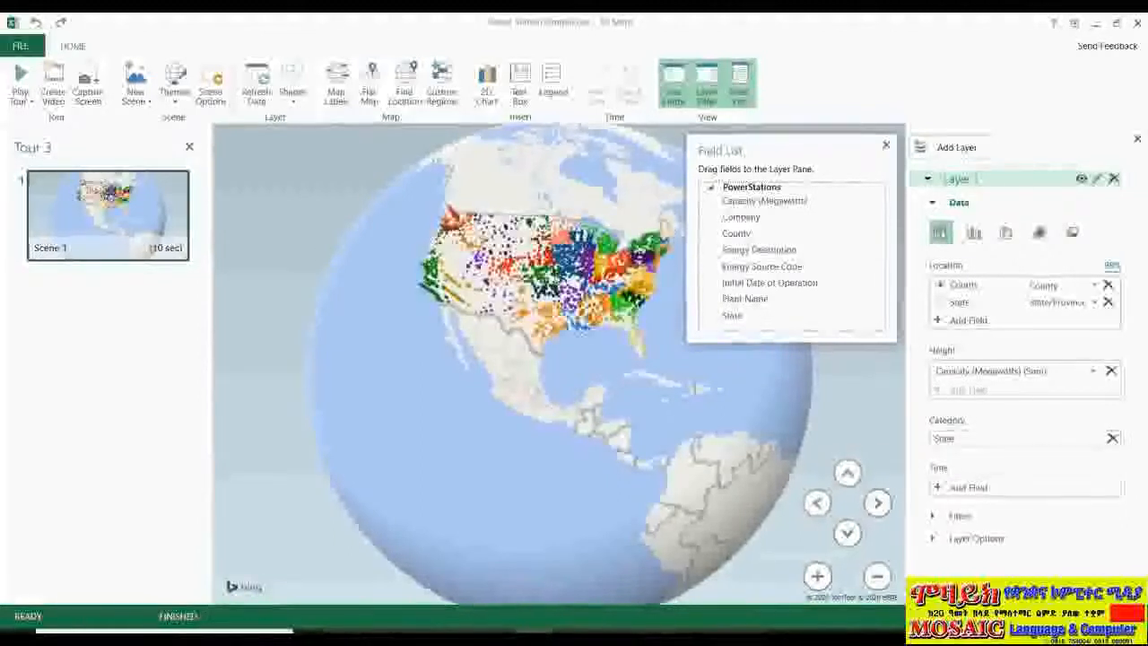
pyautogui.moveTo(513, 307)
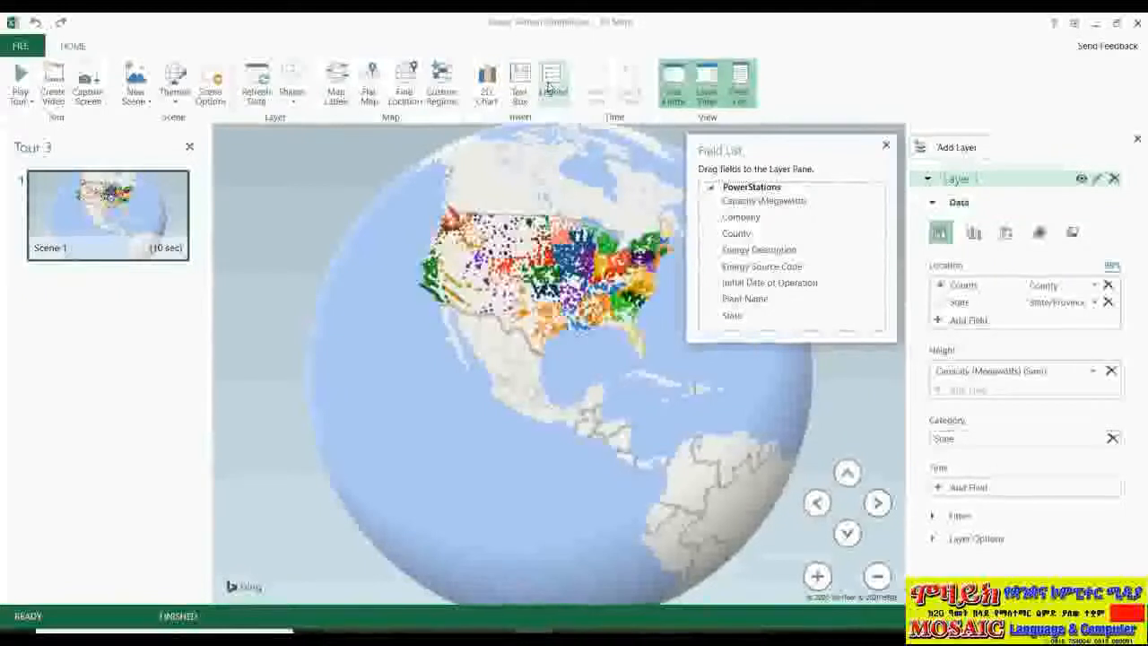
# Step: Insert the state legend and place it as a tall, narrow box along the left edge of the map
pyautogui.click(550, 87)
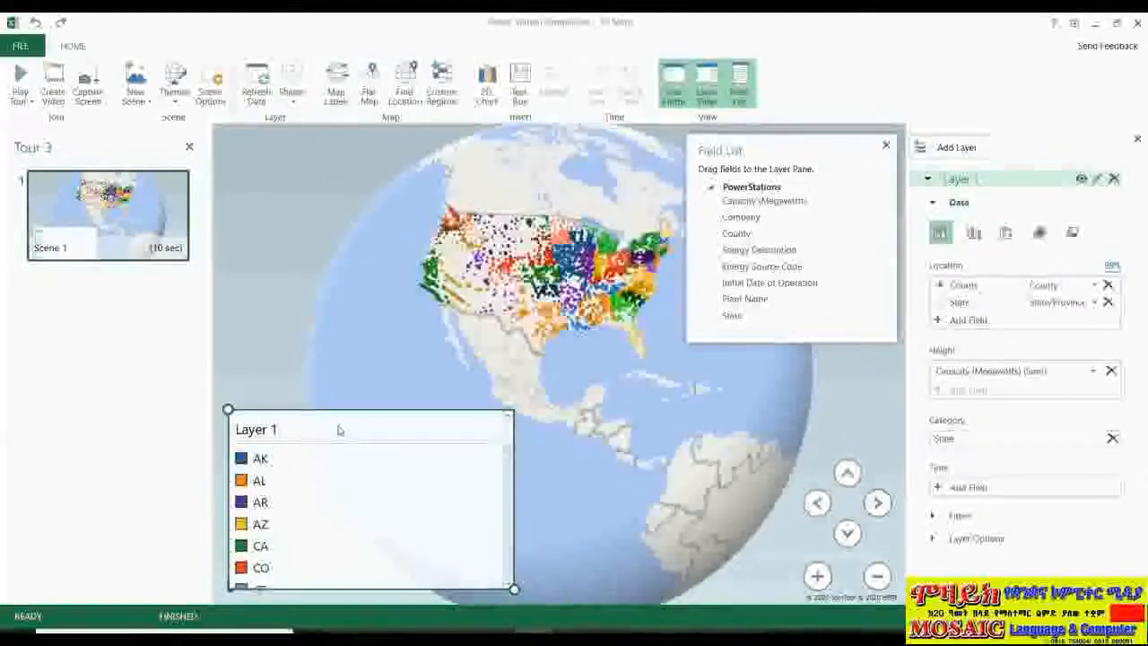
pyautogui.moveTo(338, 430); pyautogui.dragTo(328, 197)
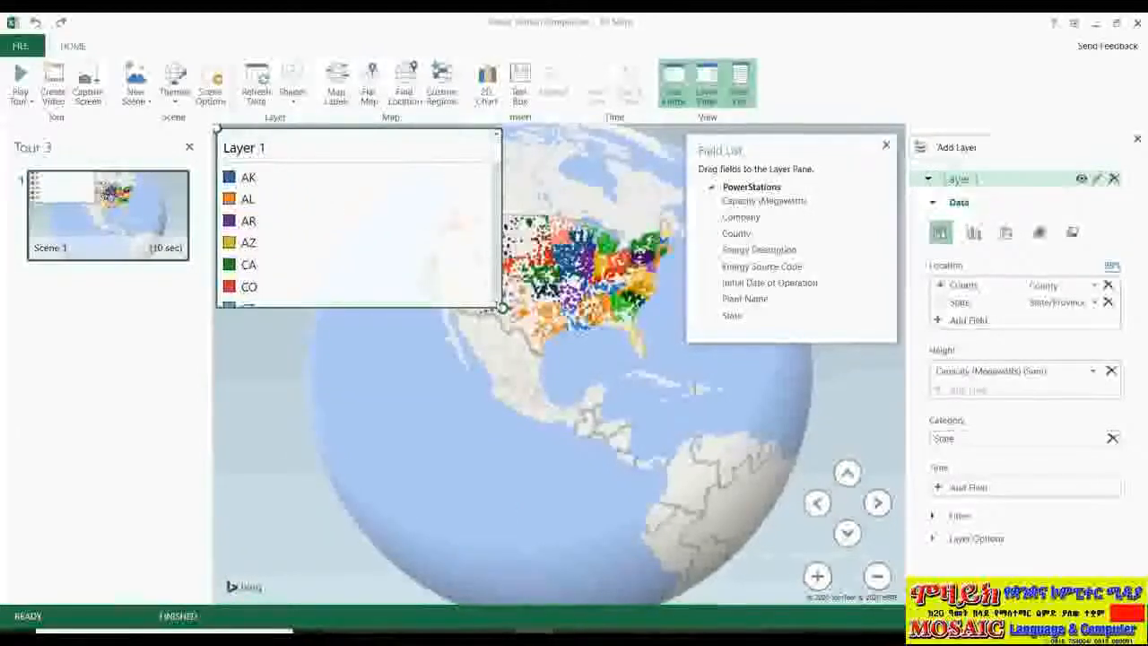
pyautogui.moveTo(502, 308); pyautogui.dragTo(323, 549)
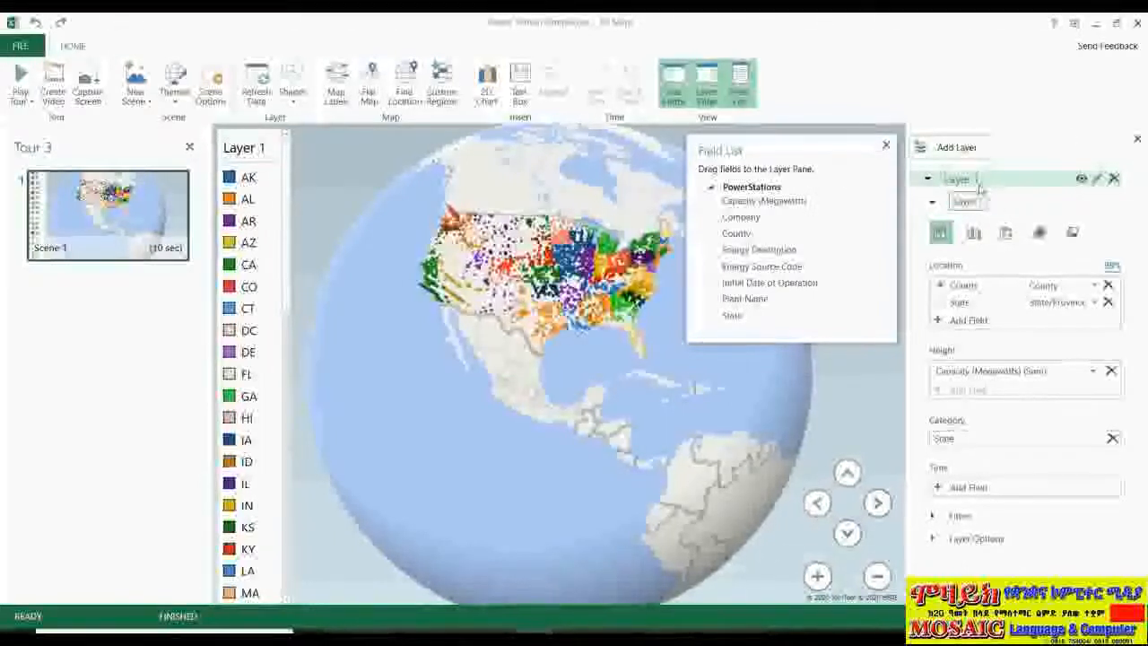
# Step: Rename Layer 1 as State
pyautogui.click(1098, 179)
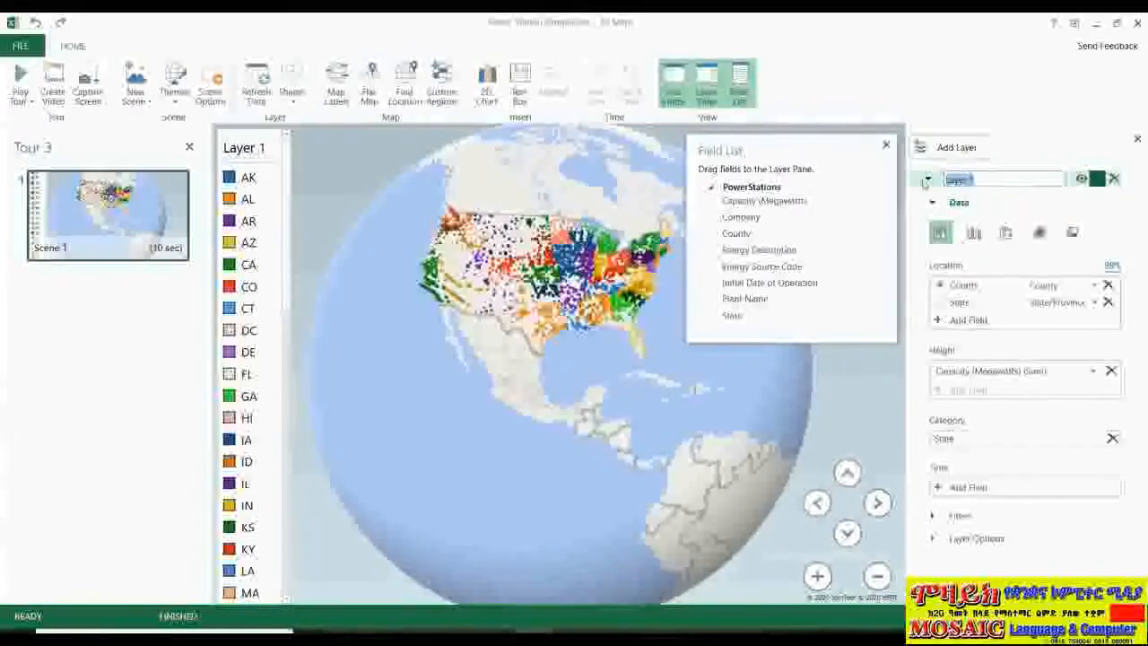
pyautogui.write('St')
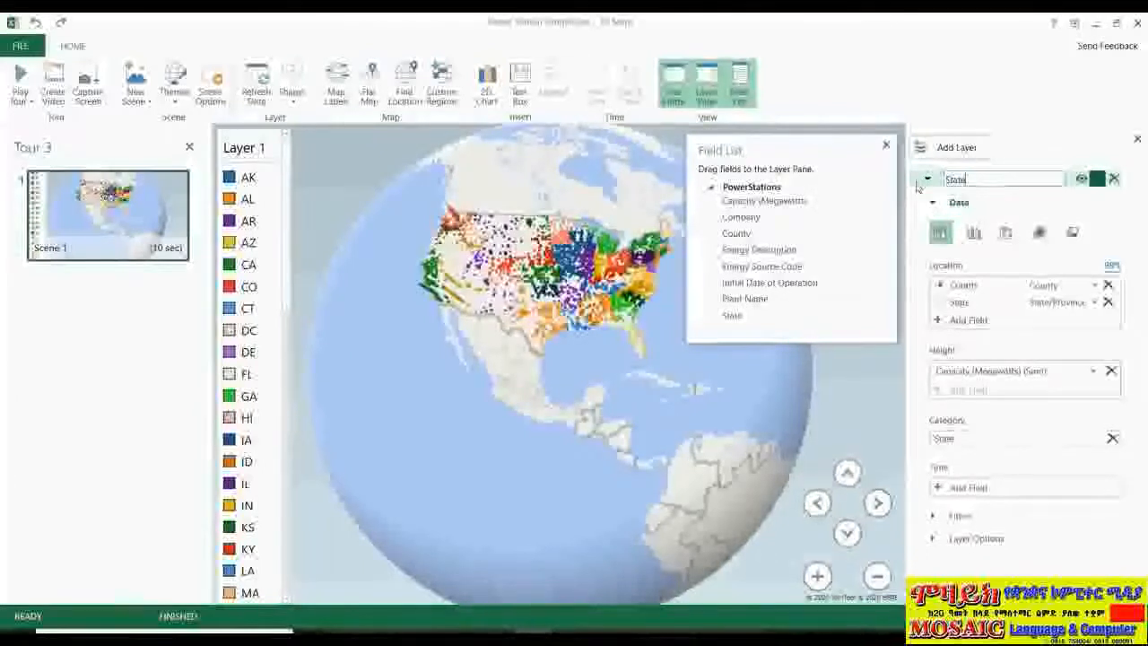
pyautogui.write('ate')
pyautogui.press('Return')
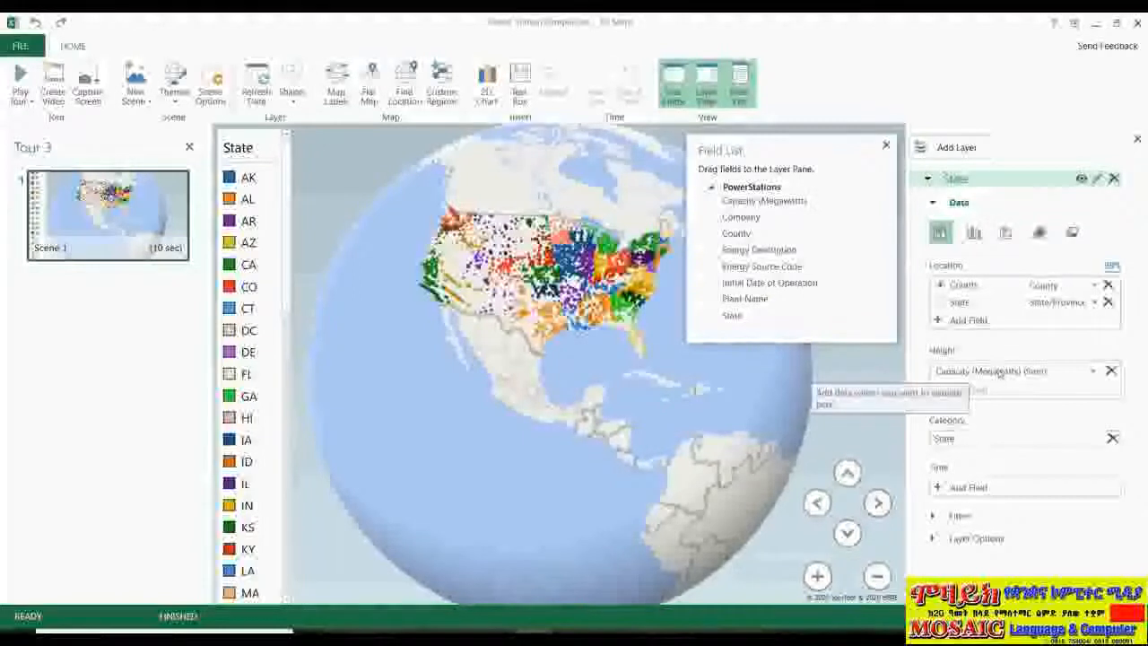
# Step: Remove the Capacity (Megawatts) field from the layer's height and undo the removal
pyautogui.click(1111, 370)
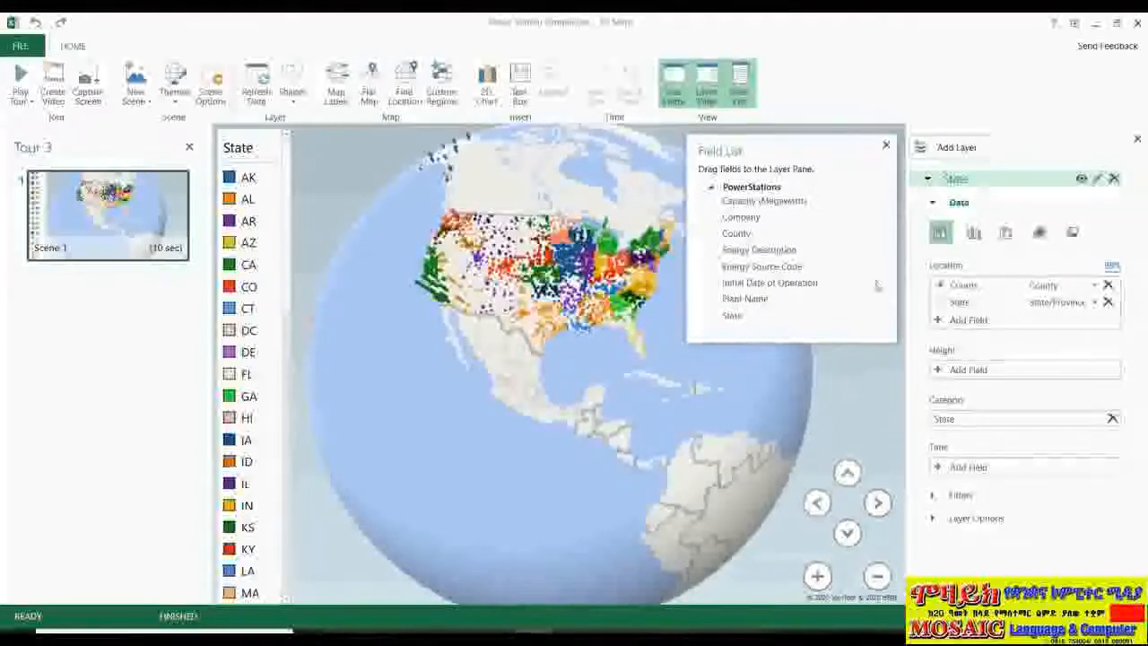
pyautogui.hotkey('ctrl', 'z')
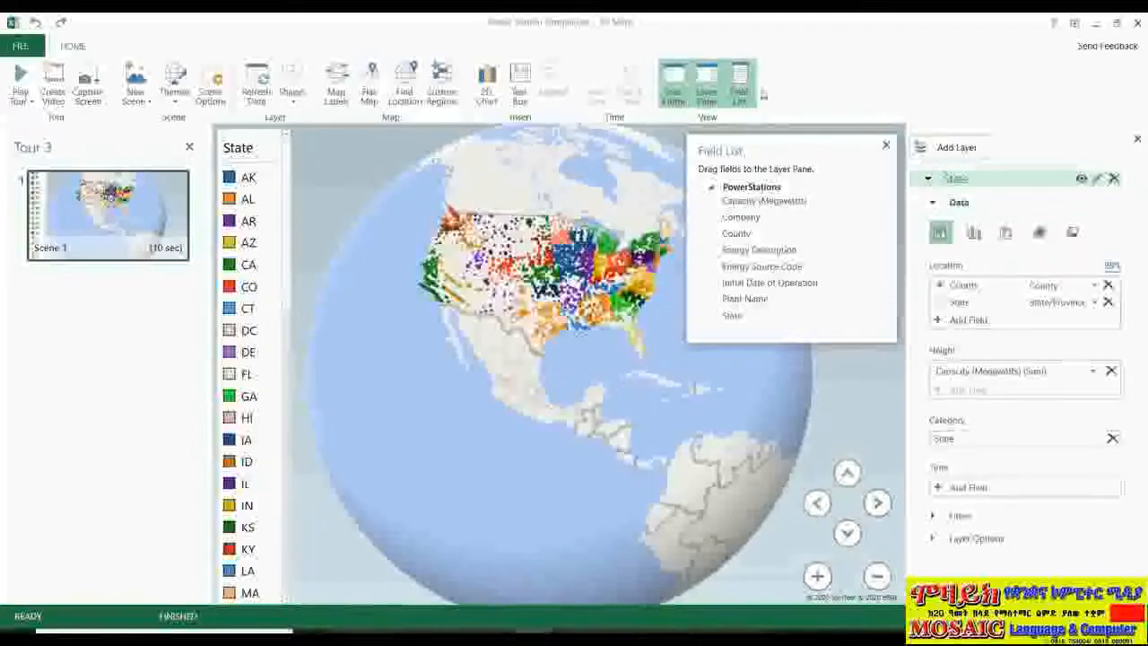
# Step: Toggle the Field List, Layer Pane and Tour Editor off and back on
pyautogui.click(738, 86)
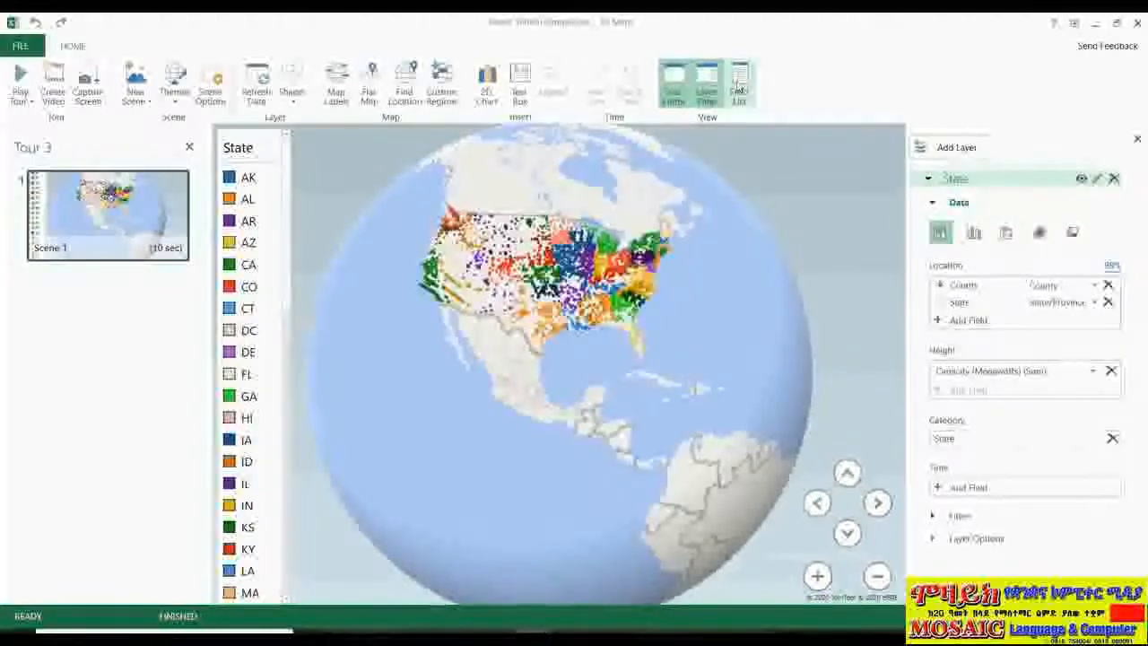
pyautogui.click(738, 88)
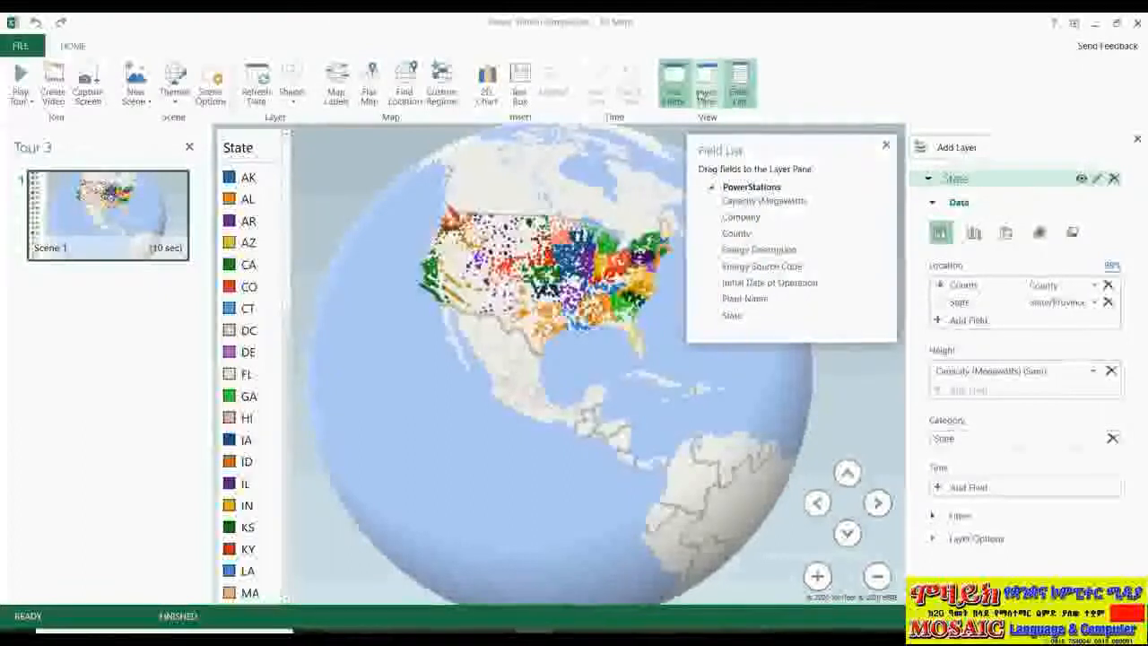
pyautogui.click(706, 87)
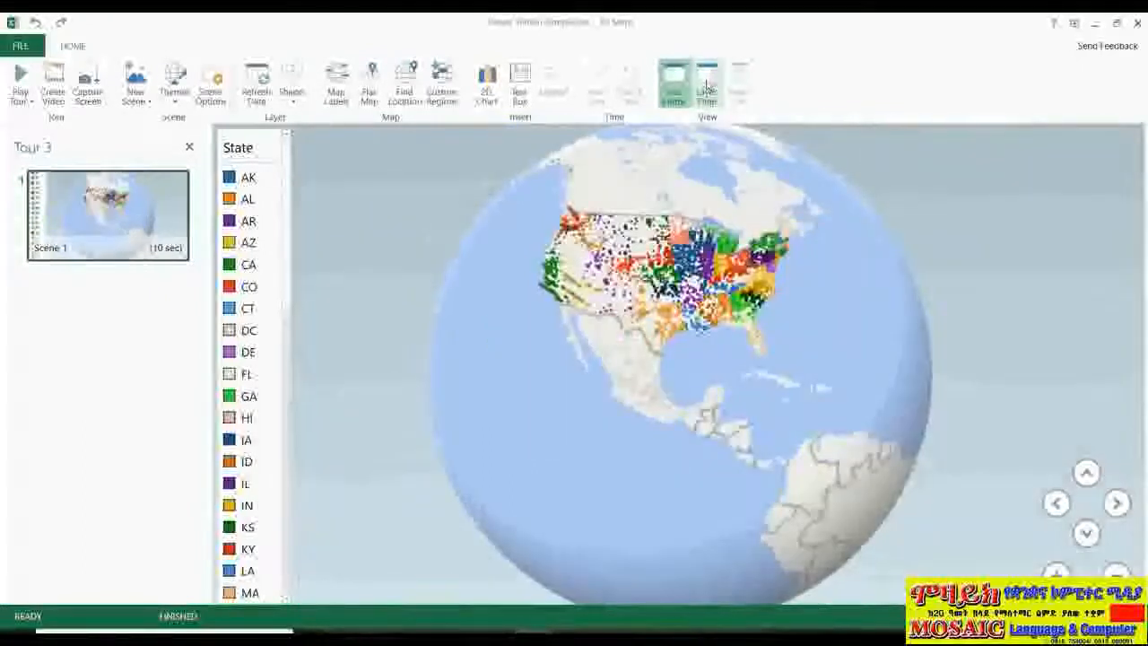
pyautogui.click(707, 87)
pyautogui.click(738, 88)
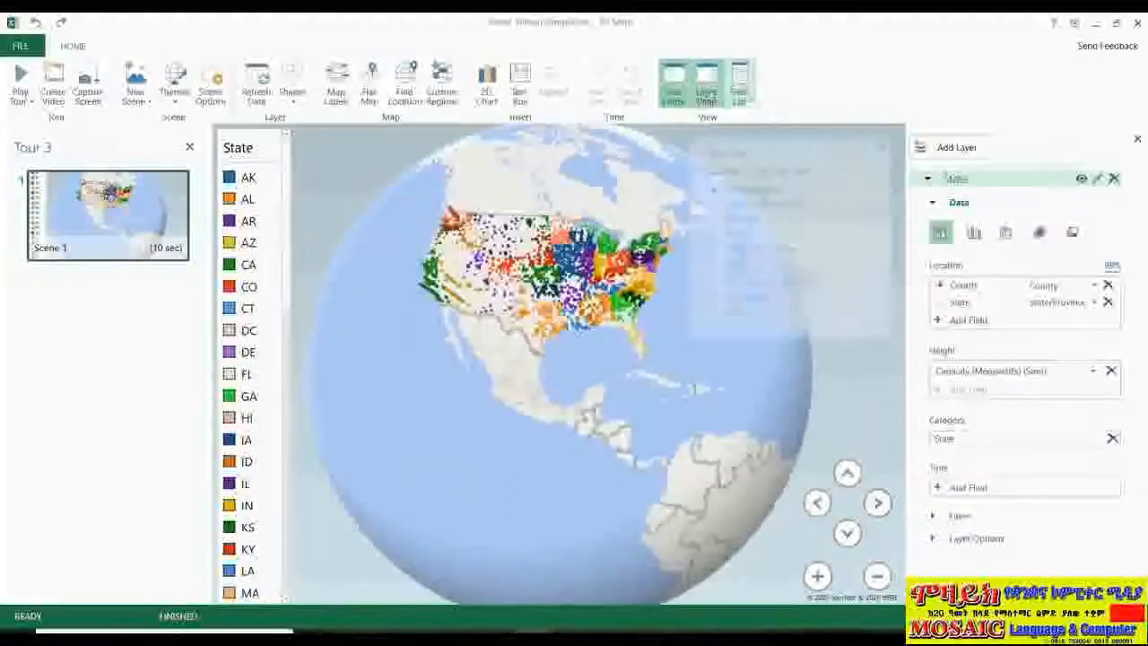
pyautogui.click(675, 89)
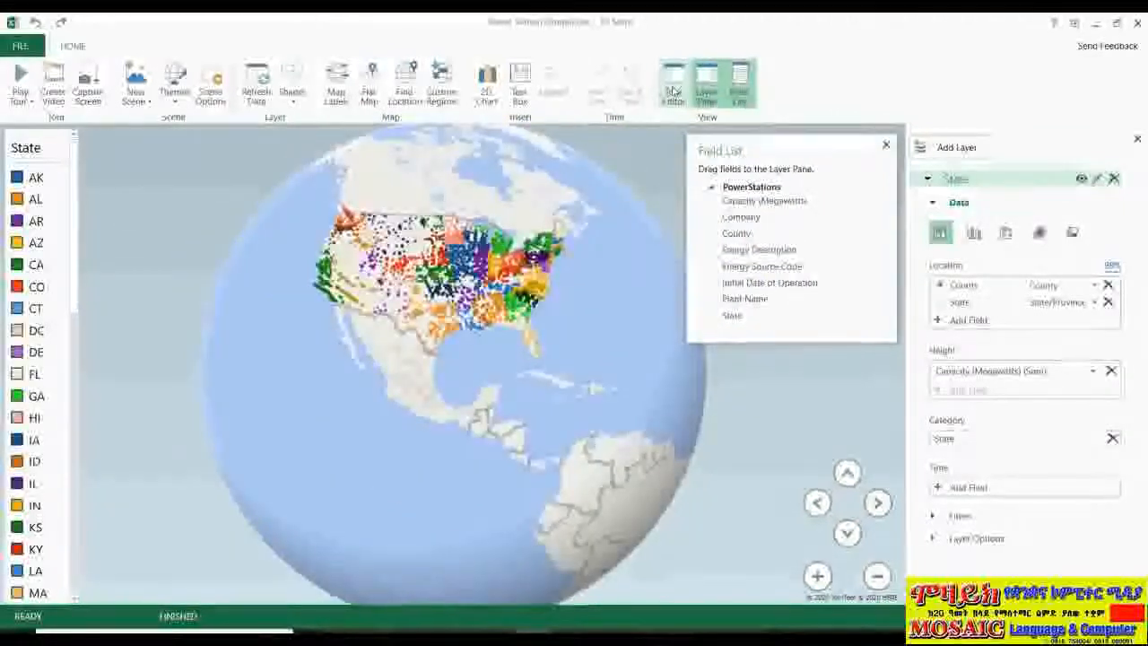
pyautogui.click(674, 90)
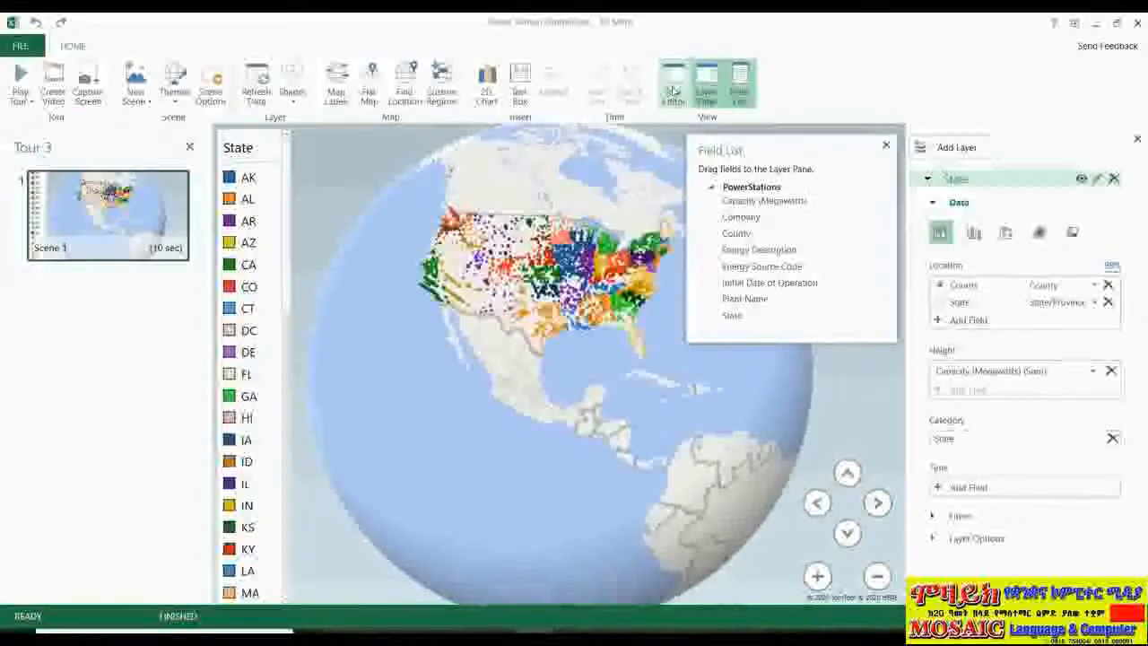
# Step: Hide the Field List and the Layer Pane to leave more room for the globe
pyautogui.click(740, 88)
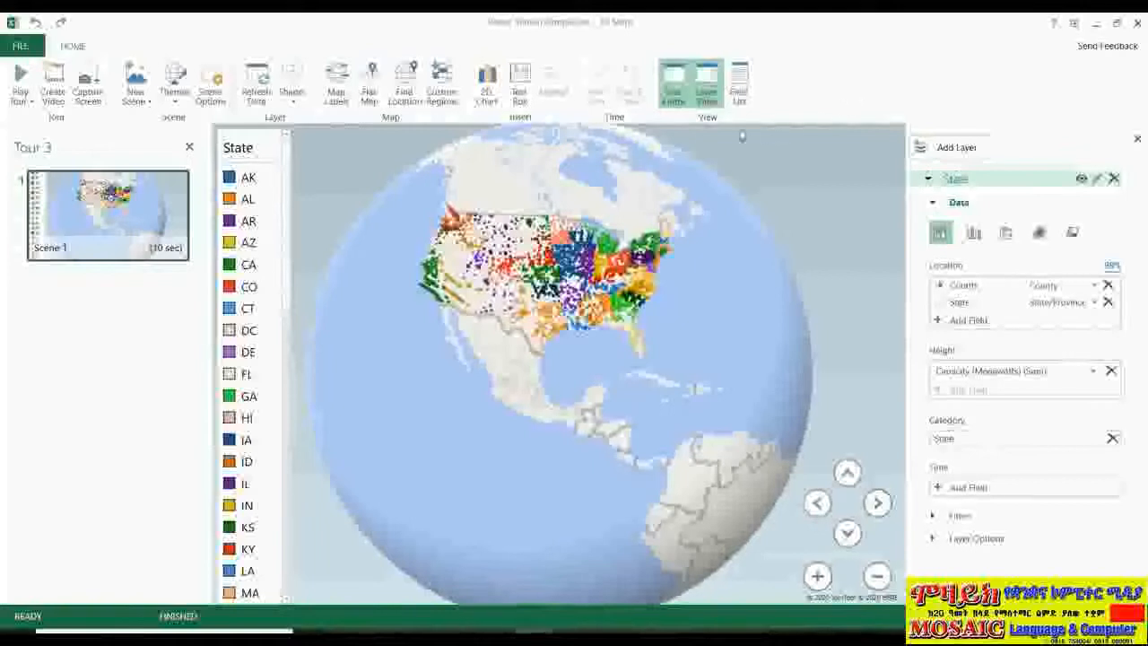
pyautogui.click(706, 85)
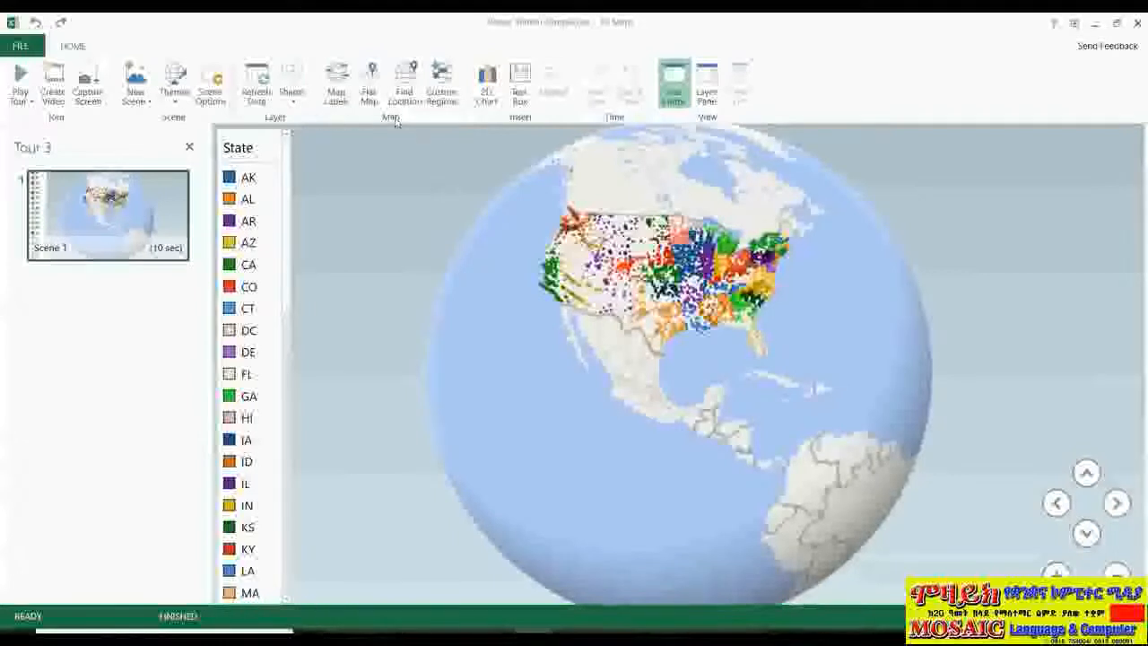
# Step: Find the location Los Angeles on the map
pyautogui.click(405, 85)
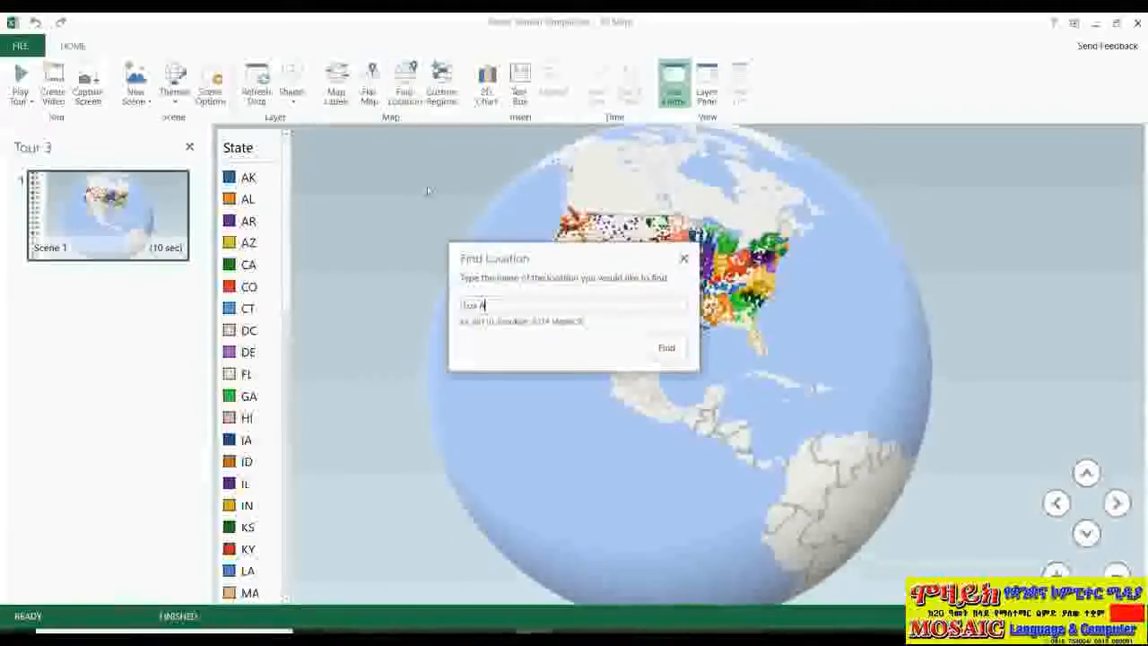
pyautogui.write('Los Angeles')
pyautogui.click(667, 352)
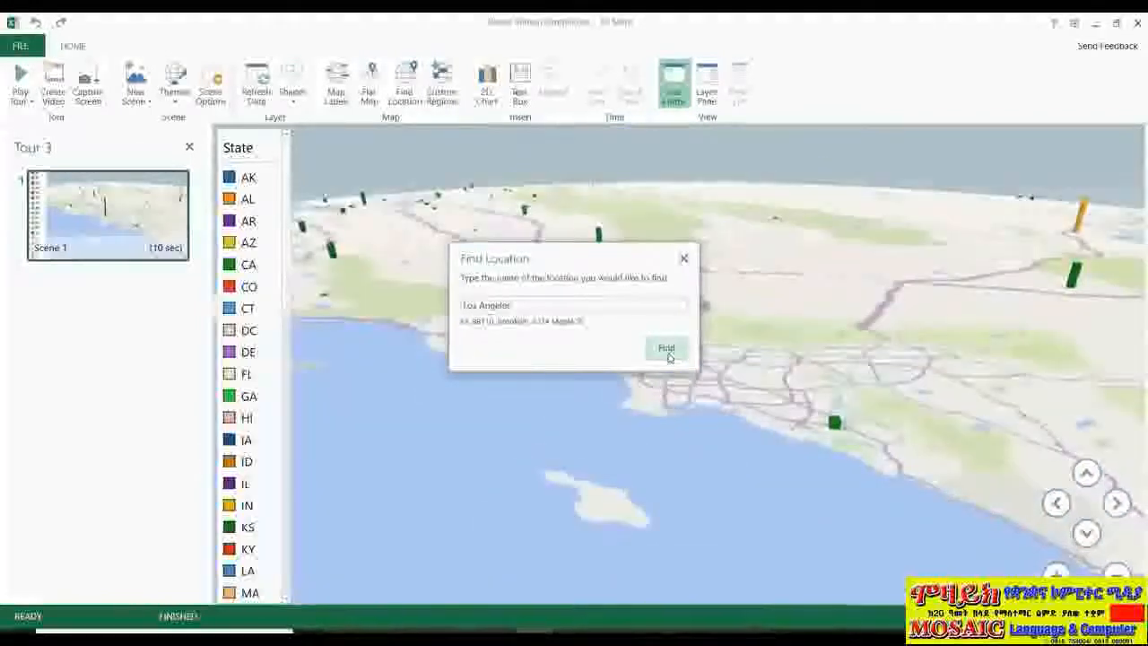
# Step: Close the location search and turn on the map labels for the Los Angeles view
pyautogui.click(683, 258)
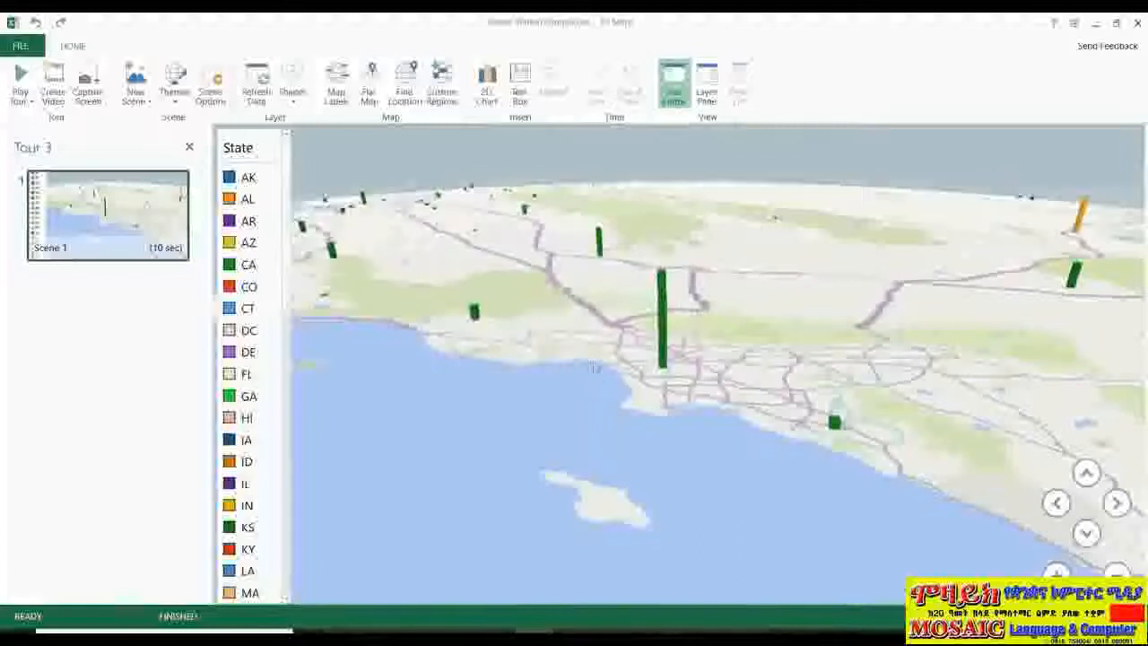
pyautogui.moveTo(595, 367); pyautogui.dragTo(509, 348)
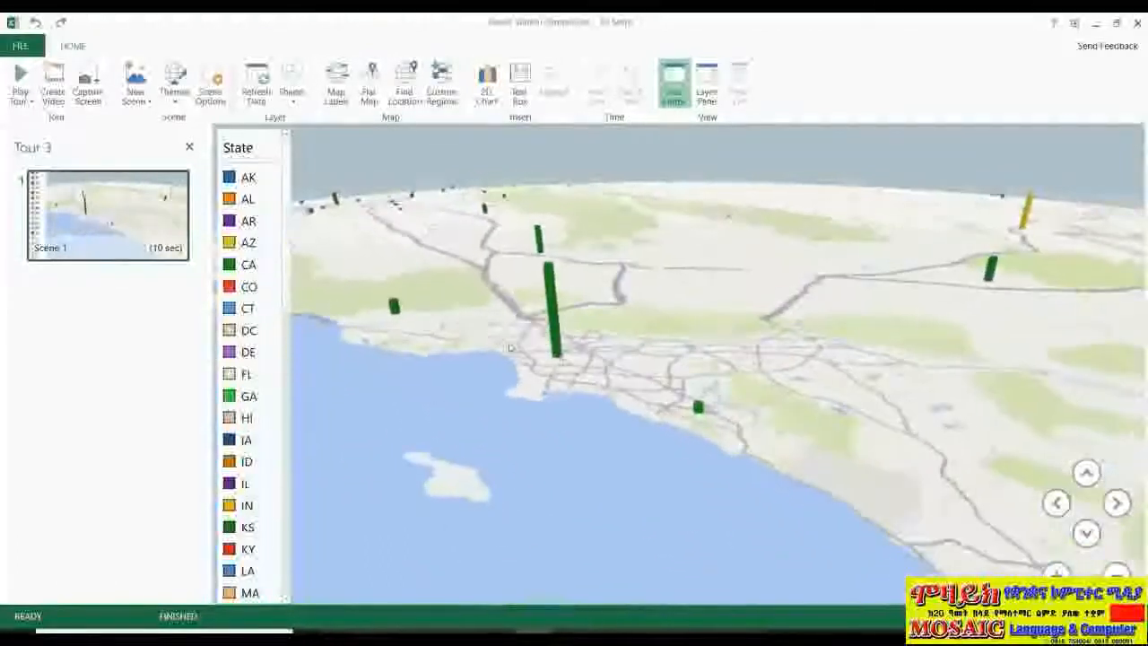
pyautogui.moveTo(794, 363); pyautogui.dragTo(902, 403)
pyautogui.moveTo(777, 237); pyautogui.dragTo(523, 263)
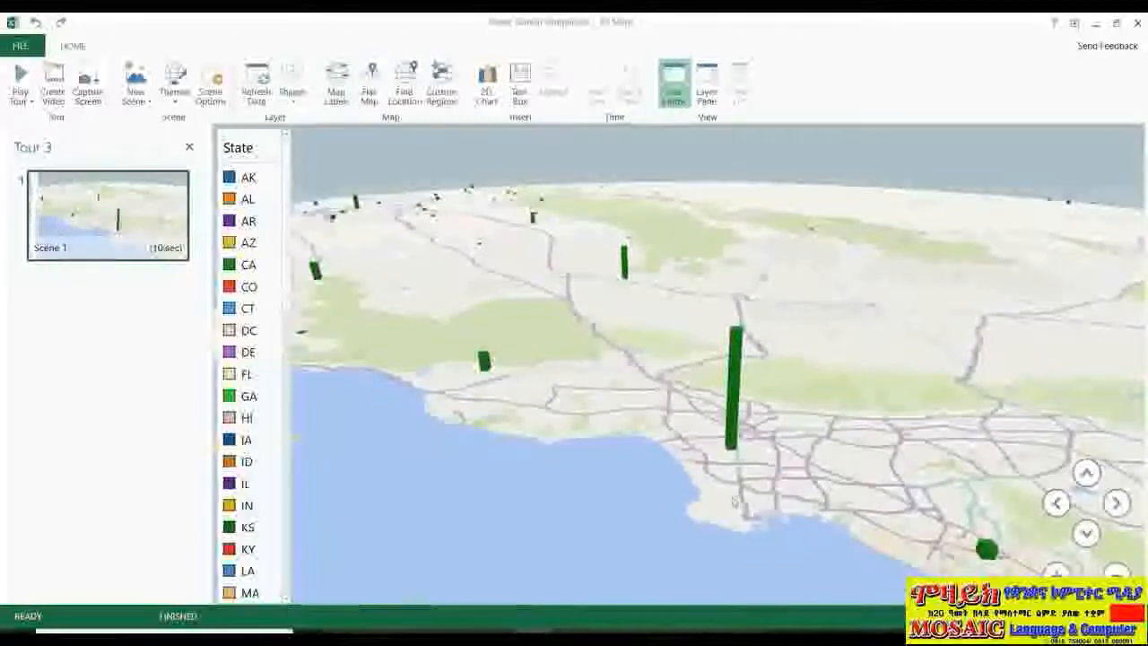
pyautogui.moveTo(734, 501); pyautogui.dragTo(731, 385)
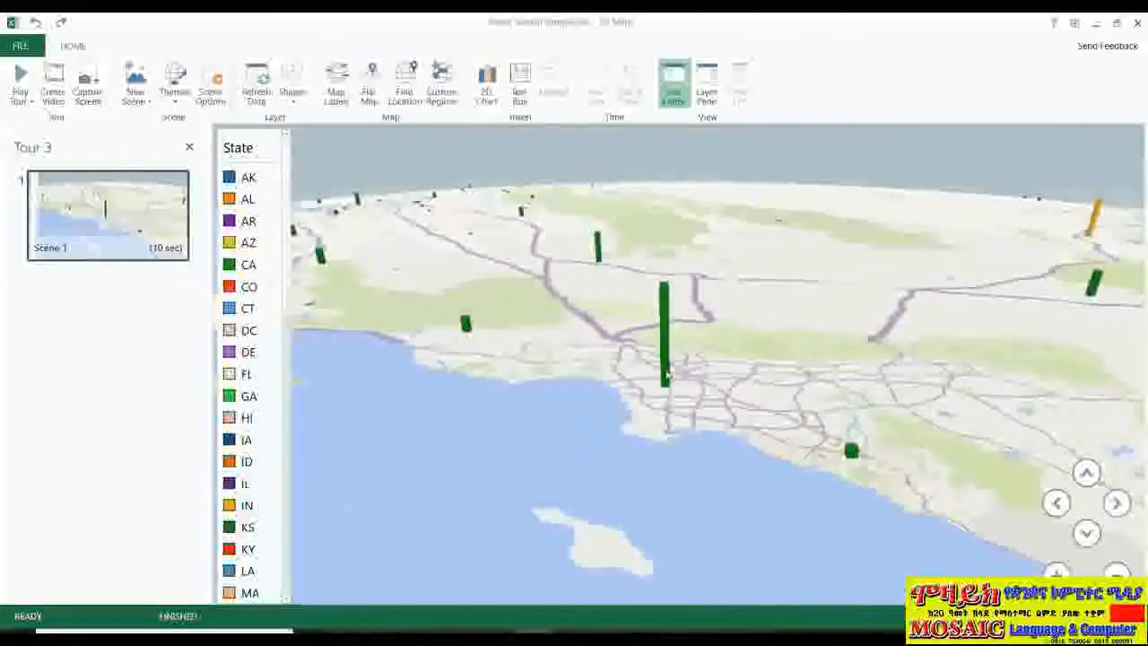
pyautogui.moveTo(518, 259); pyautogui.dragTo(799, 301)
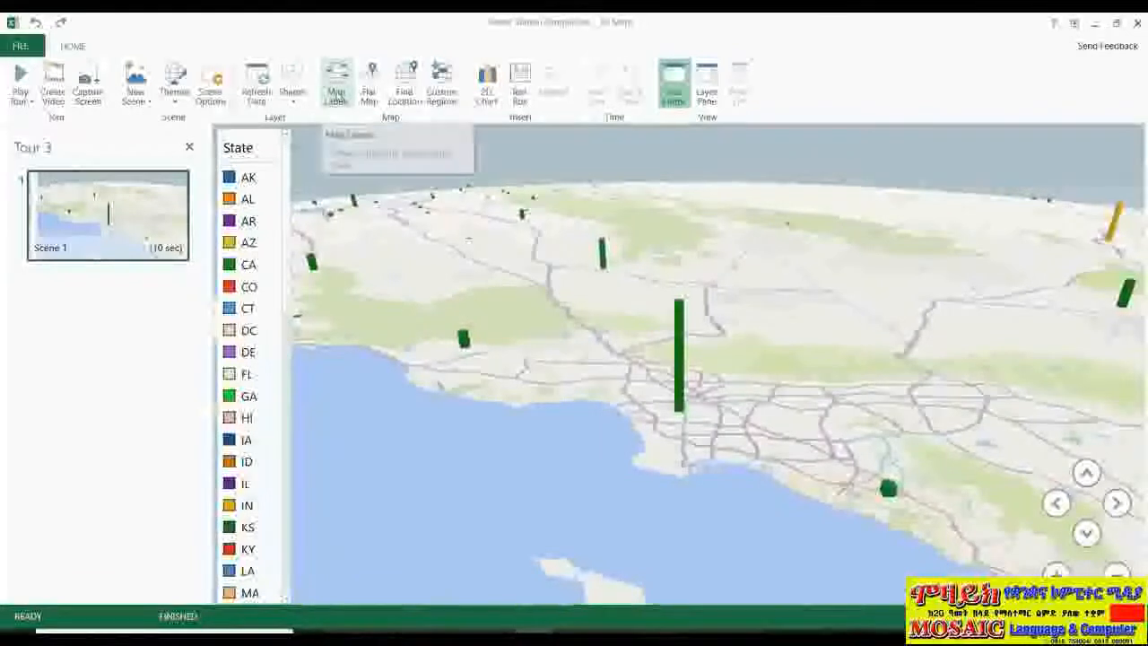
pyautogui.click(337, 94)
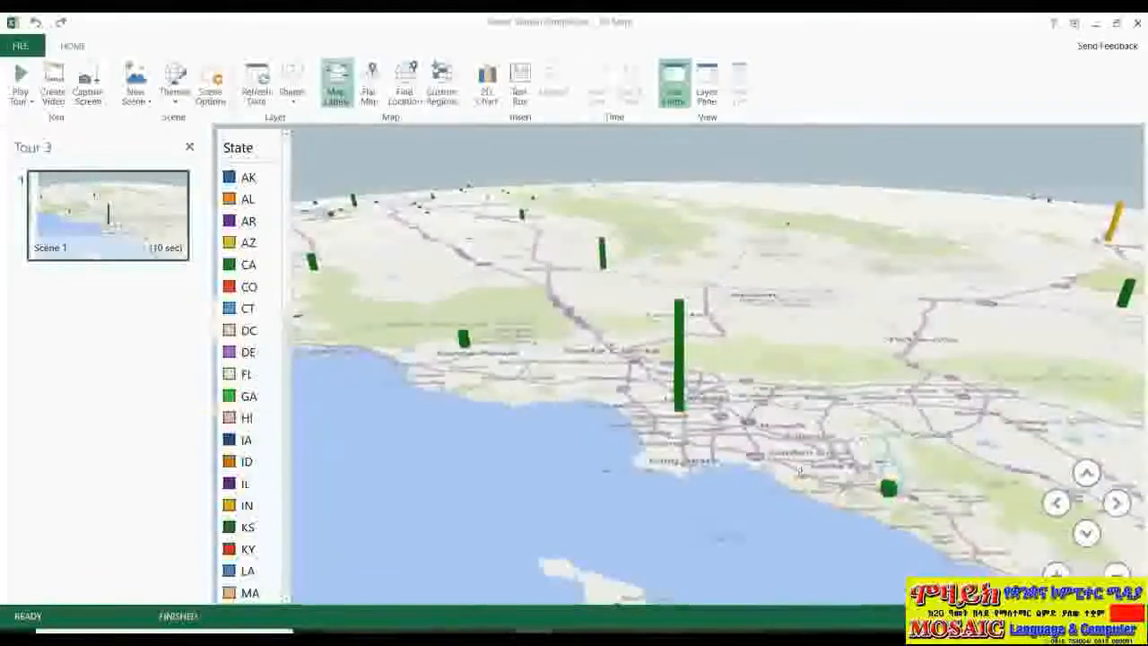
# Step: Inspect the capacity columns and labels around Los Angeles from different tilts and rotations
pyautogui.moveTo(1036, 405); pyautogui.dragTo(1065, 467)
pyautogui.moveTo(843, 592); pyautogui.dragTo(943, 533)
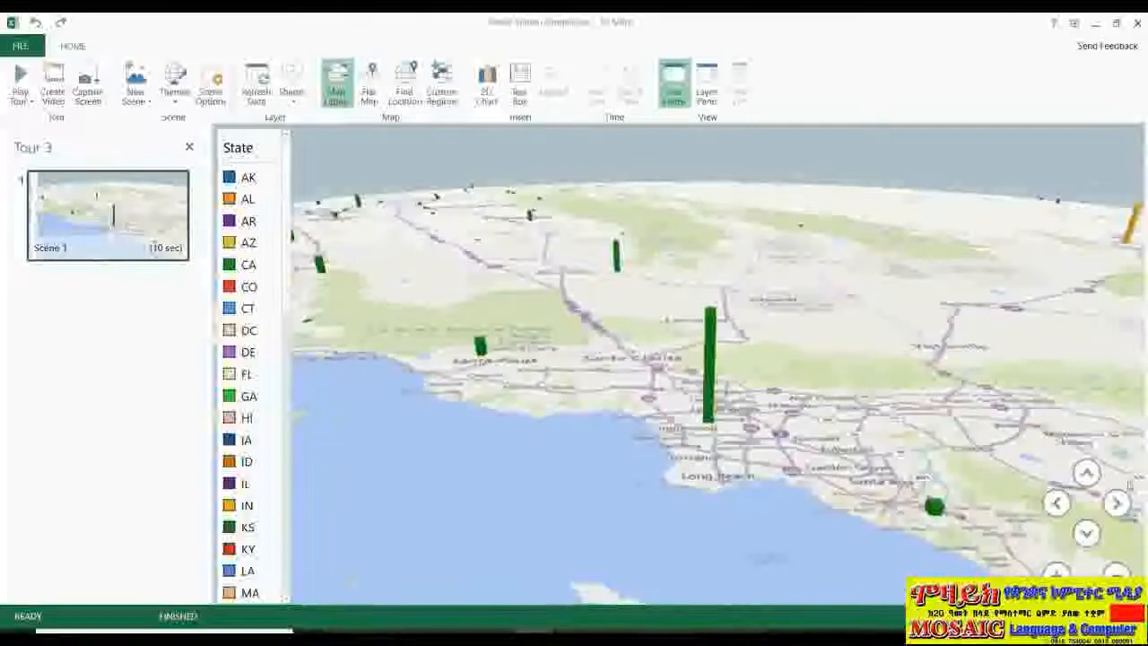
pyautogui.click(1086, 472)
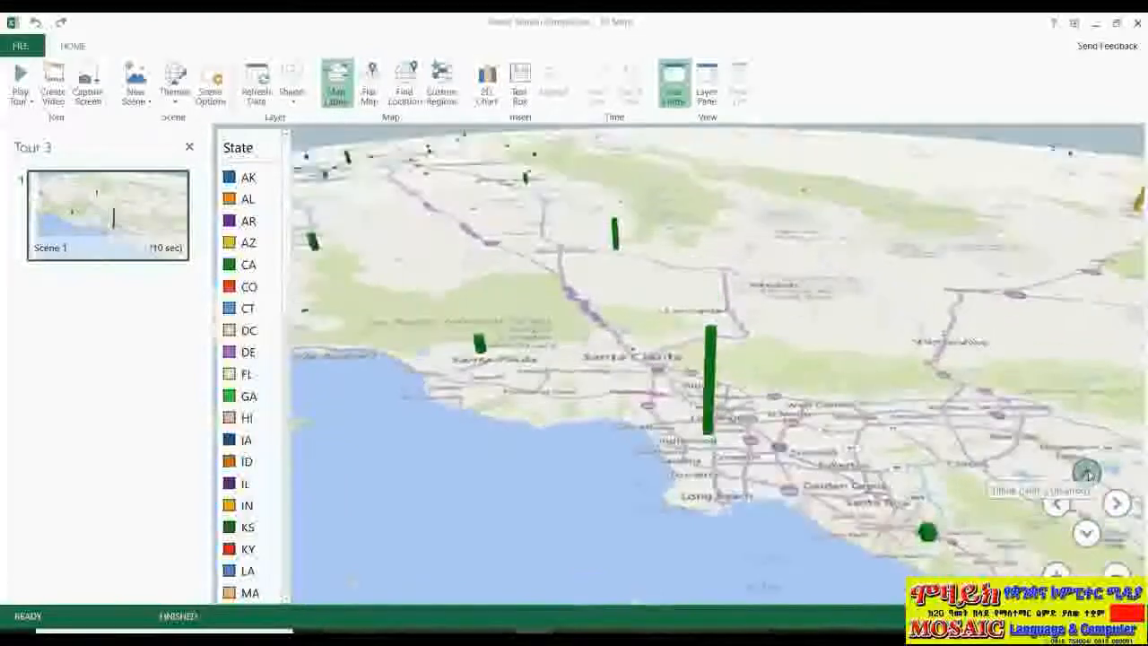
pyautogui.click(1087, 475)
pyautogui.click(1087, 474)
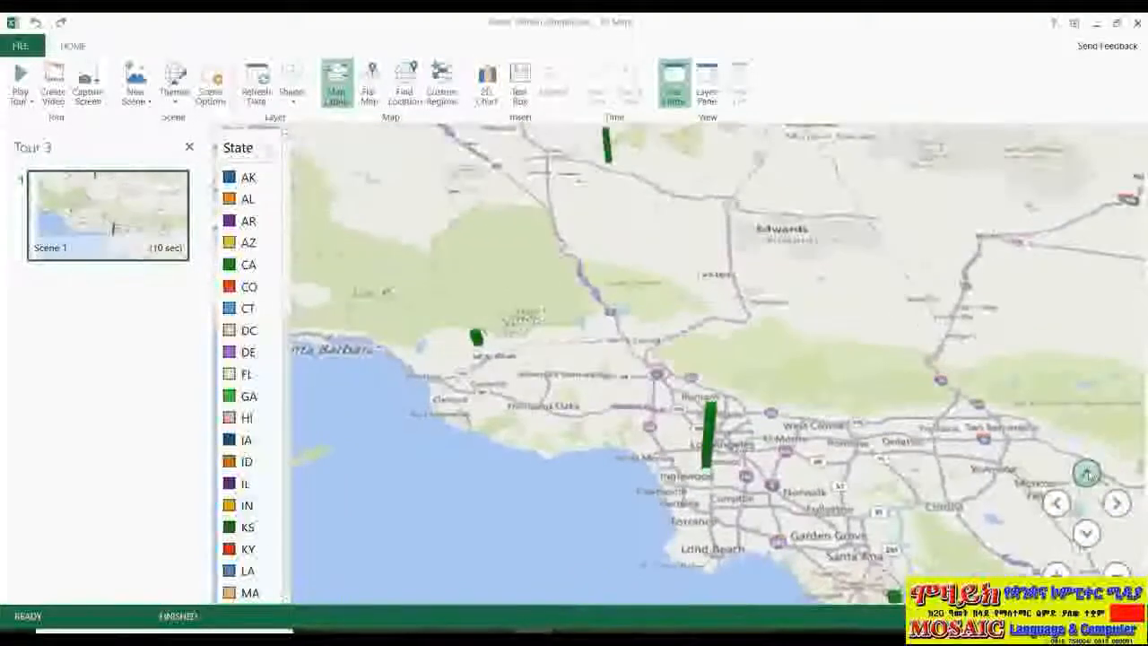
pyautogui.click(1087, 474)
pyautogui.click(1087, 474)
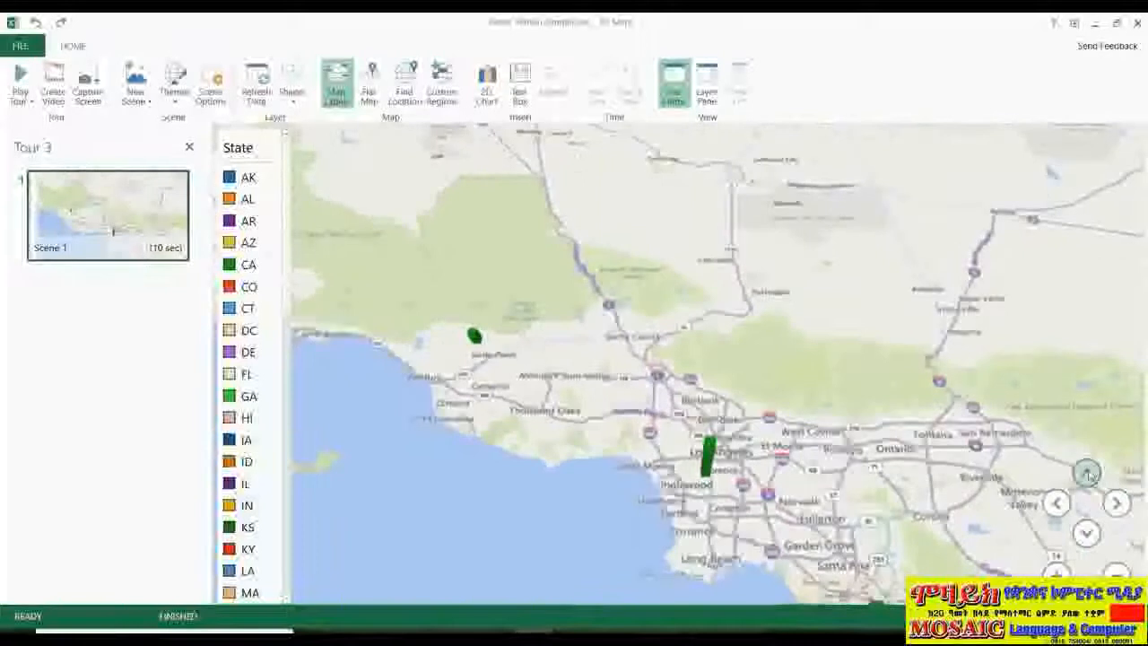
pyautogui.click(1086, 532)
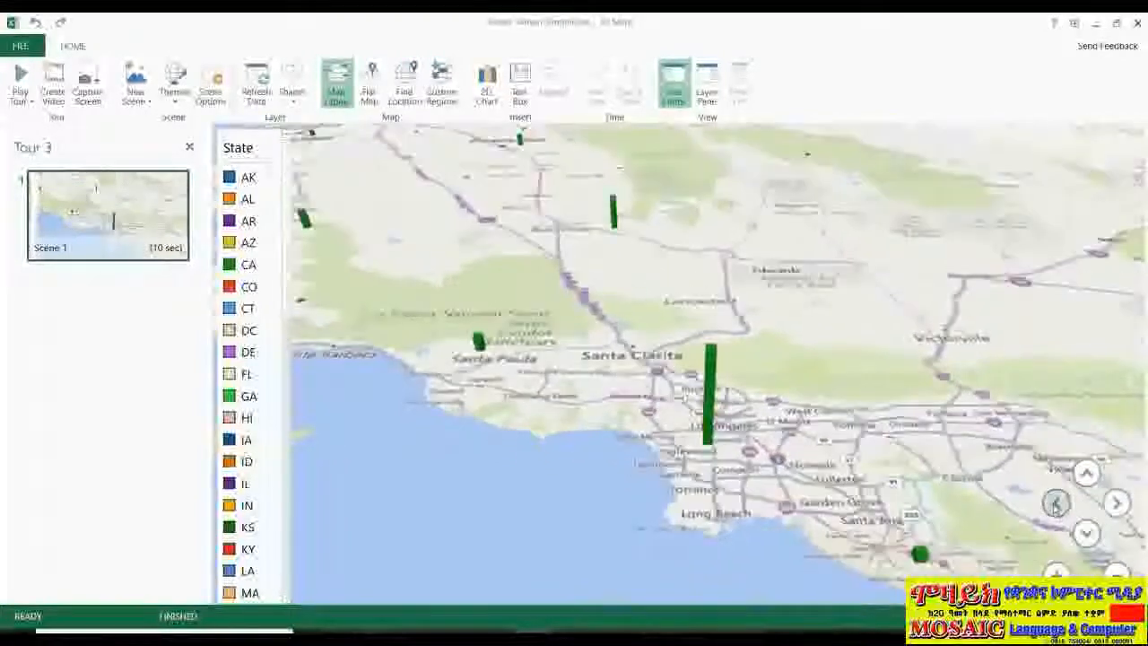
pyautogui.click(1056, 504)
pyautogui.click(1056, 504)
pyautogui.click(1056, 504)
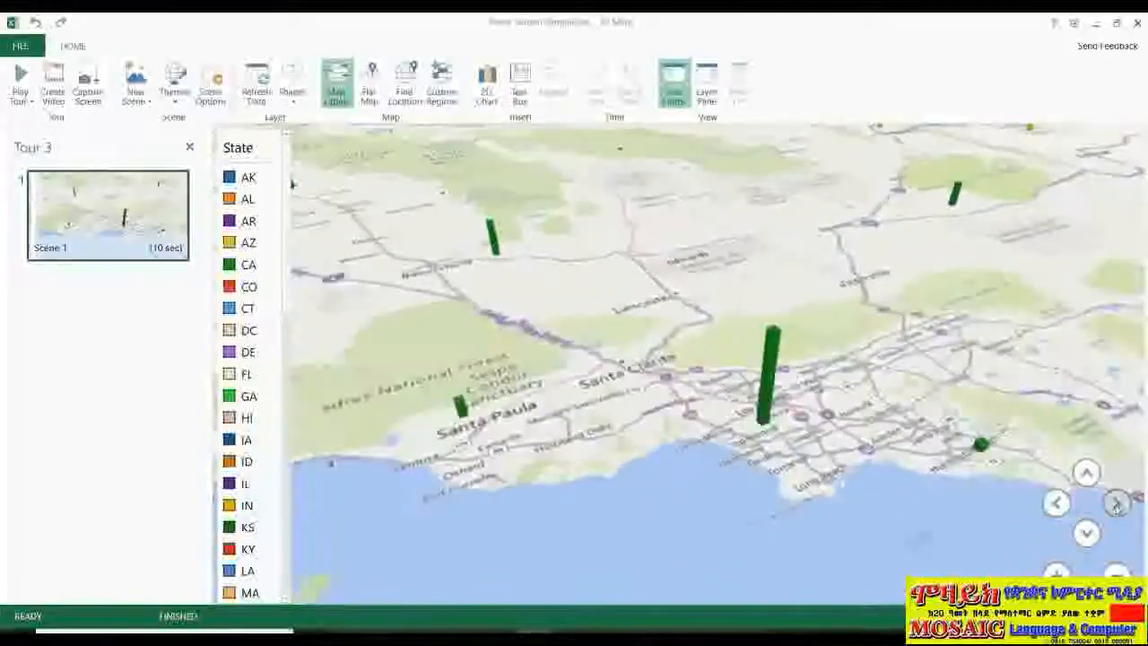
pyautogui.click(1117, 504)
pyautogui.click(1116, 504)
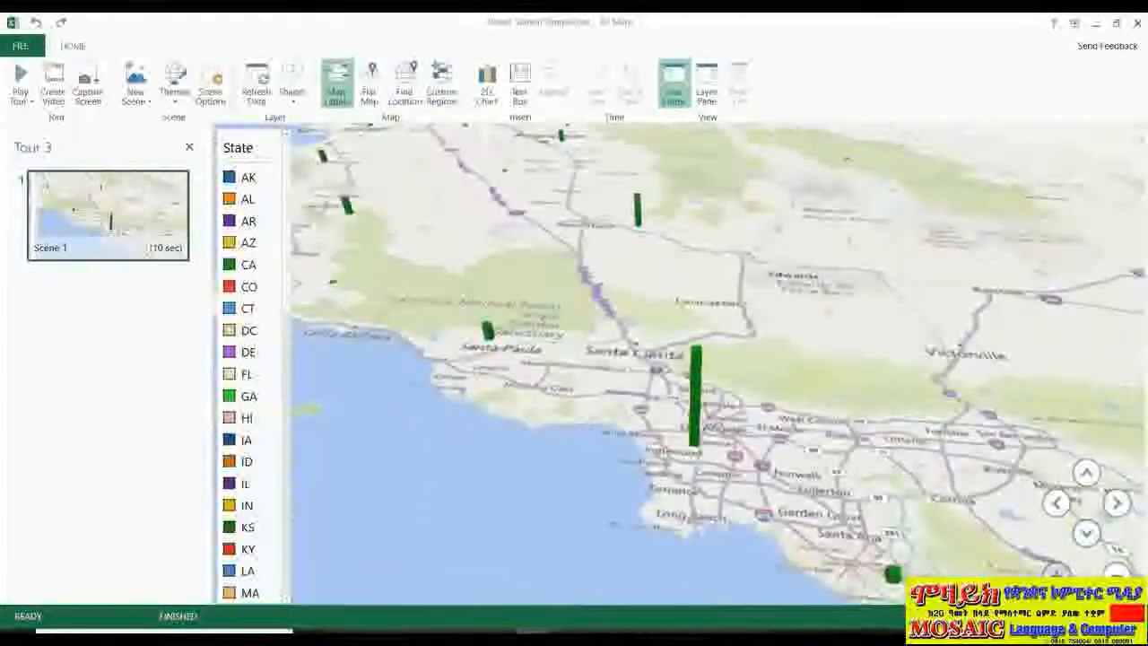
# Step: Examine the capacity columns at several zoom levels, from Los Angeles out to the wider southwestern United States
pyautogui.click(1056, 572)
pyautogui.click(1056, 572)
pyautogui.click(1115, 572)
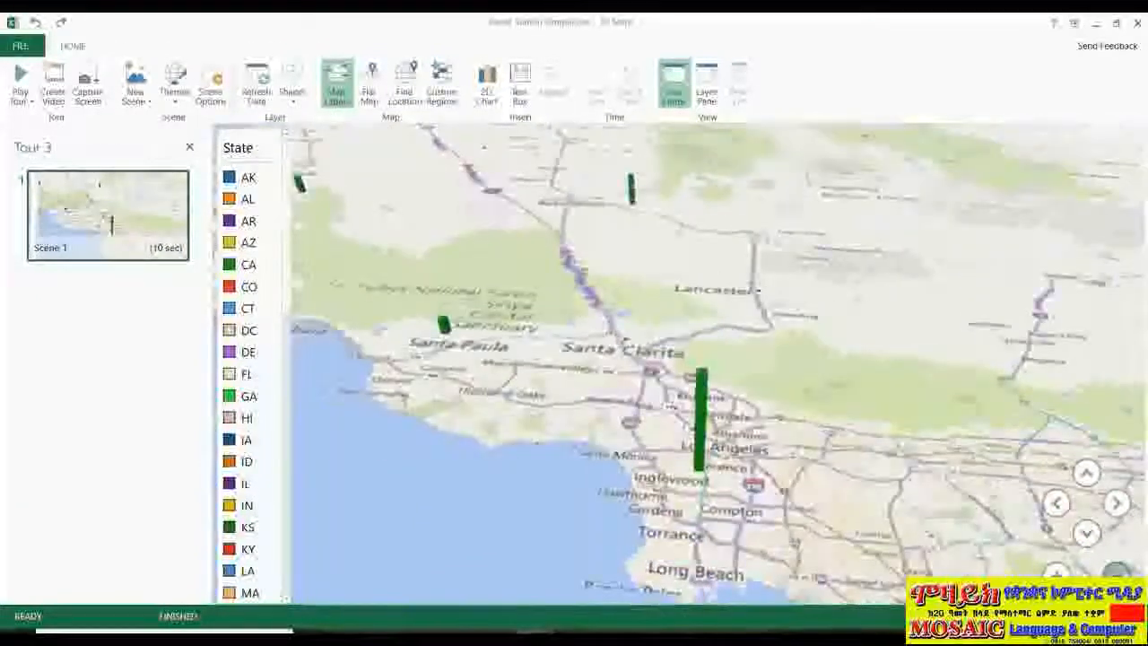
pyautogui.click(1116, 571)
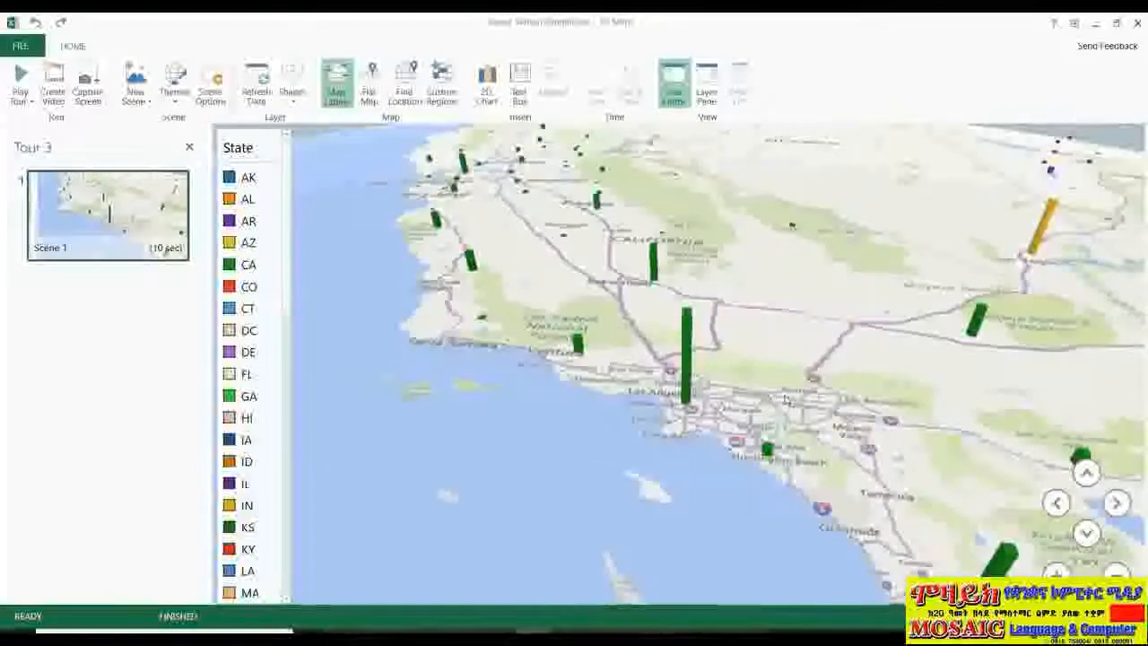
pyautogui.scroll(1, 778, 397)
pyautogui.scroll(-1, 780, 399)
pyautogui.scroll(2, 778, 397)
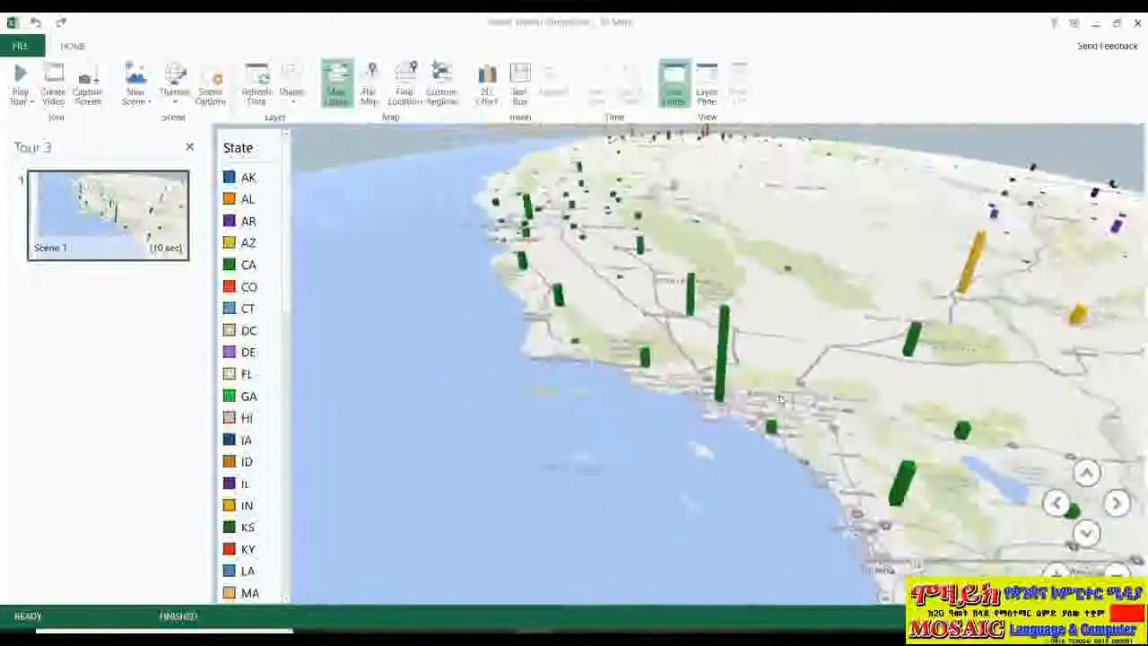
pyautogui.scroll(1, 779, 397)
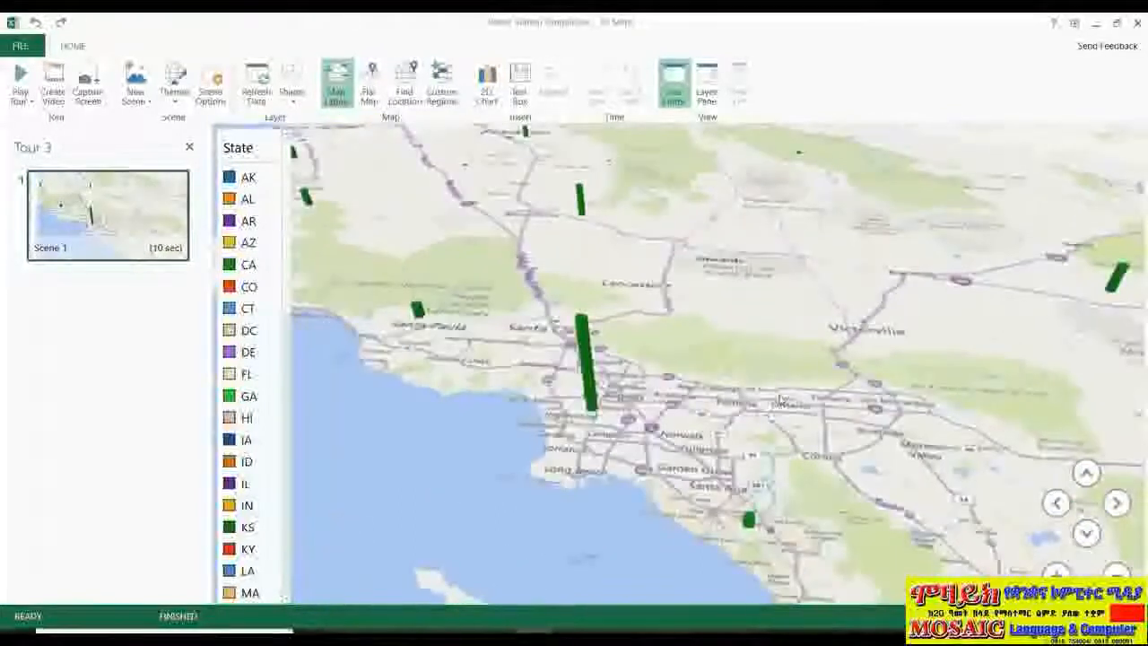
pyautogui.scroll(-5, 780, 399)
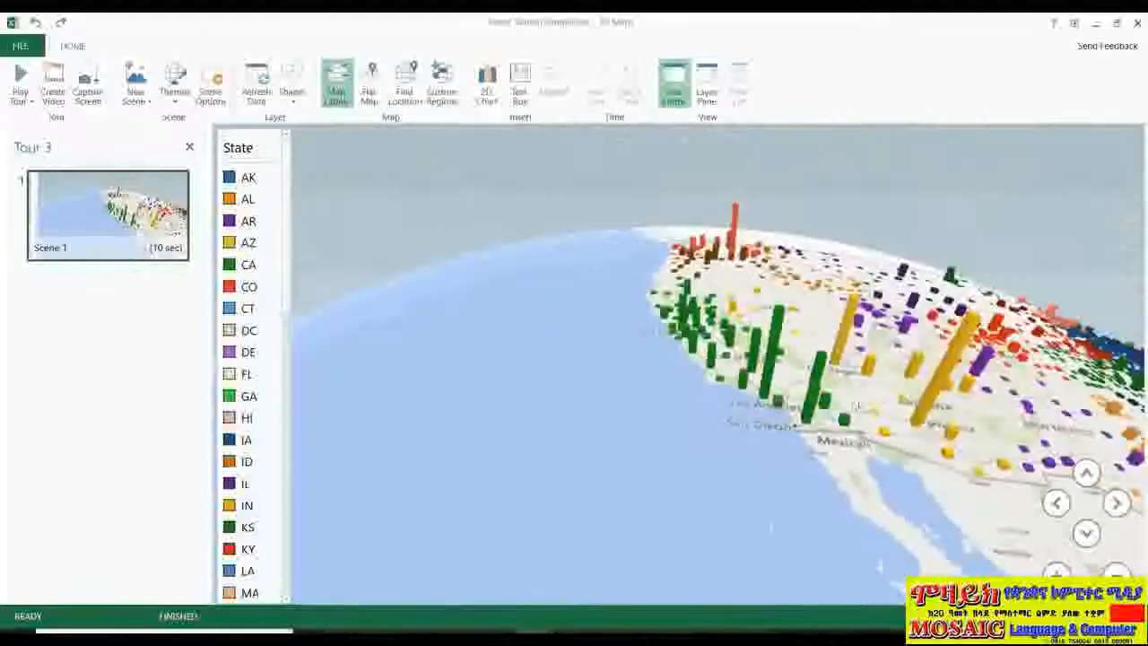
pyautogui.moveTo(846, 441); pyautogui.dragTo(553, 437)
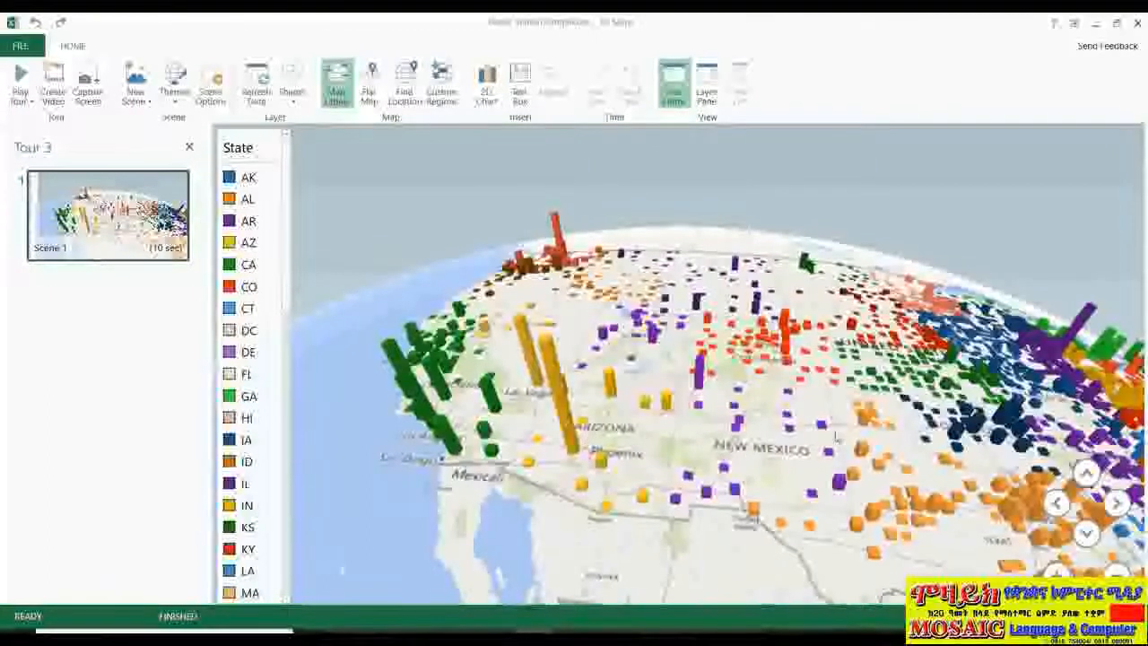
pyautogui.moveTo(840, 430)
pyautogui.mouseDown()
pyautogui.moveTo(766, 426)
pyautogui.moveTo(829, 418)
pyautogui.mouseUp()
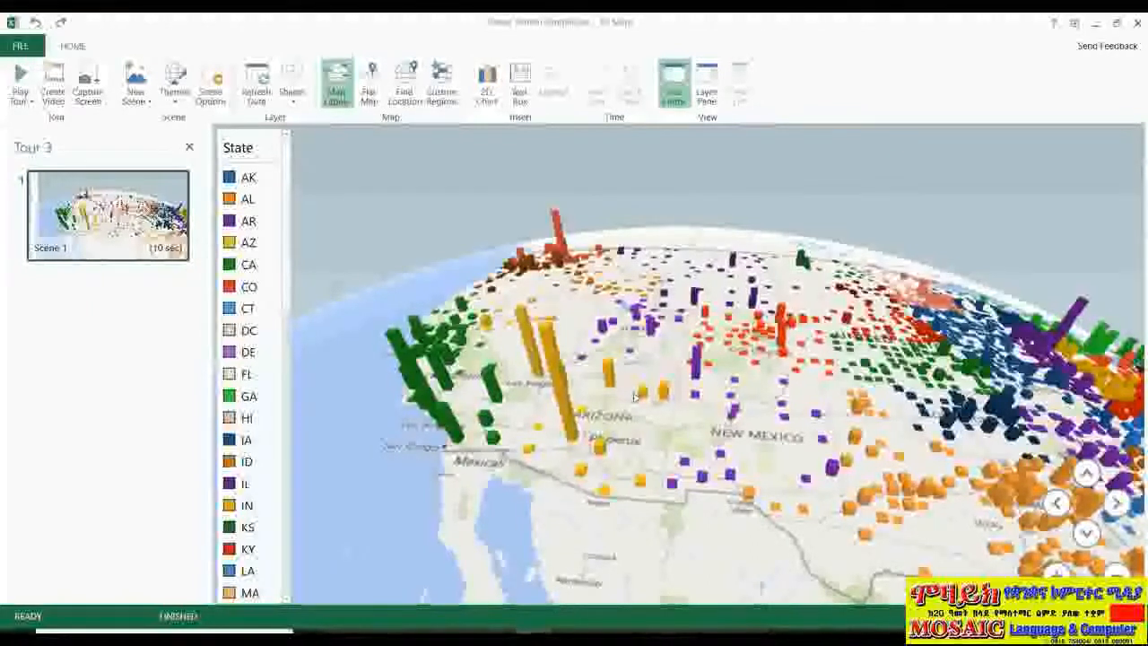
# Step: Rename the tour as Power Stations
pyautogui.click(38, 150)
pyautogui.moveTo(59, 146); pyautogui.dragTo(8, 149)
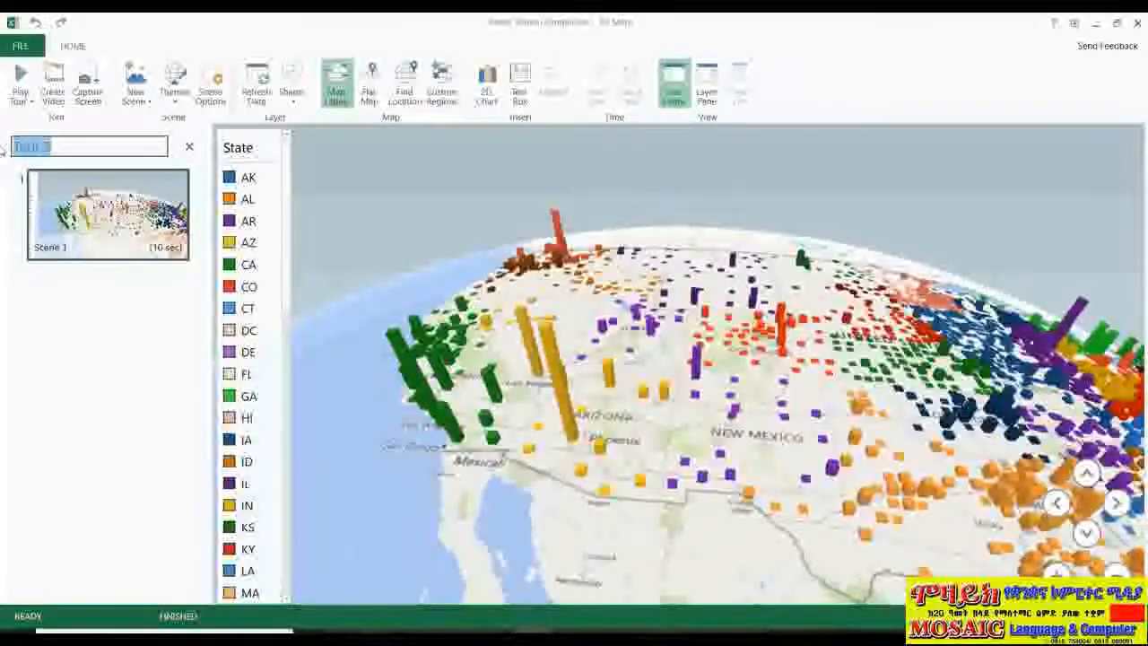
pyautogui.write('Powe')
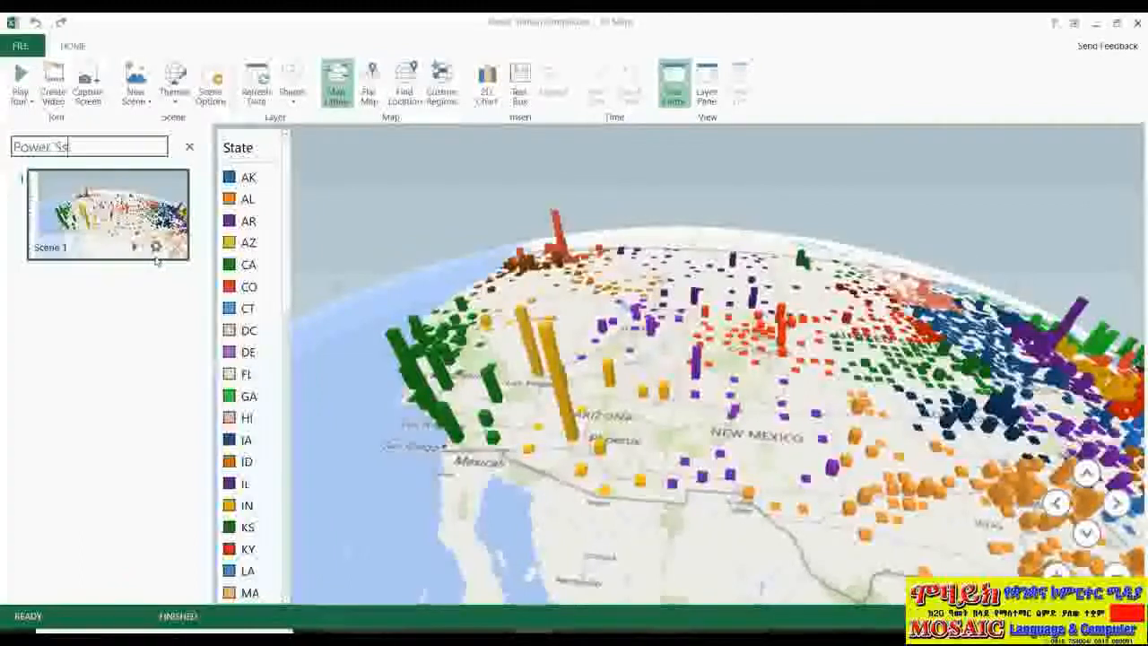
pyautogui.press('Return')
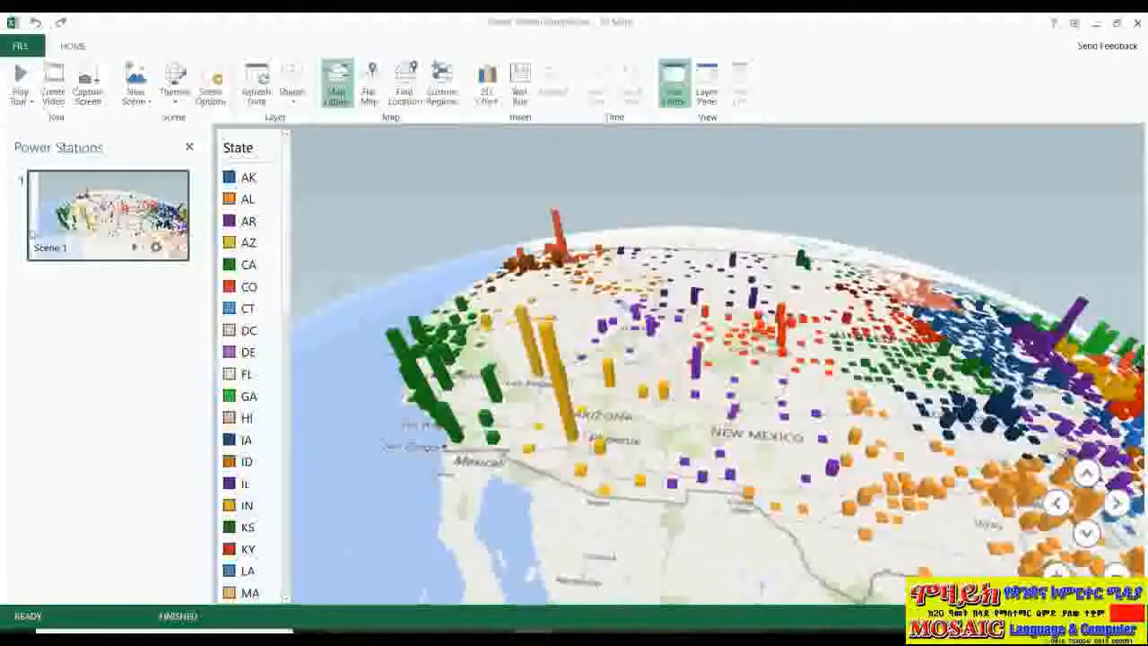
# Step: Switch the globe to a flat map and frame the contiguous United States from above
pyautogui.moveTo(868, 357); pyautogui.dragTo(727, 350)
pyautogui.moveTo(818, 406)
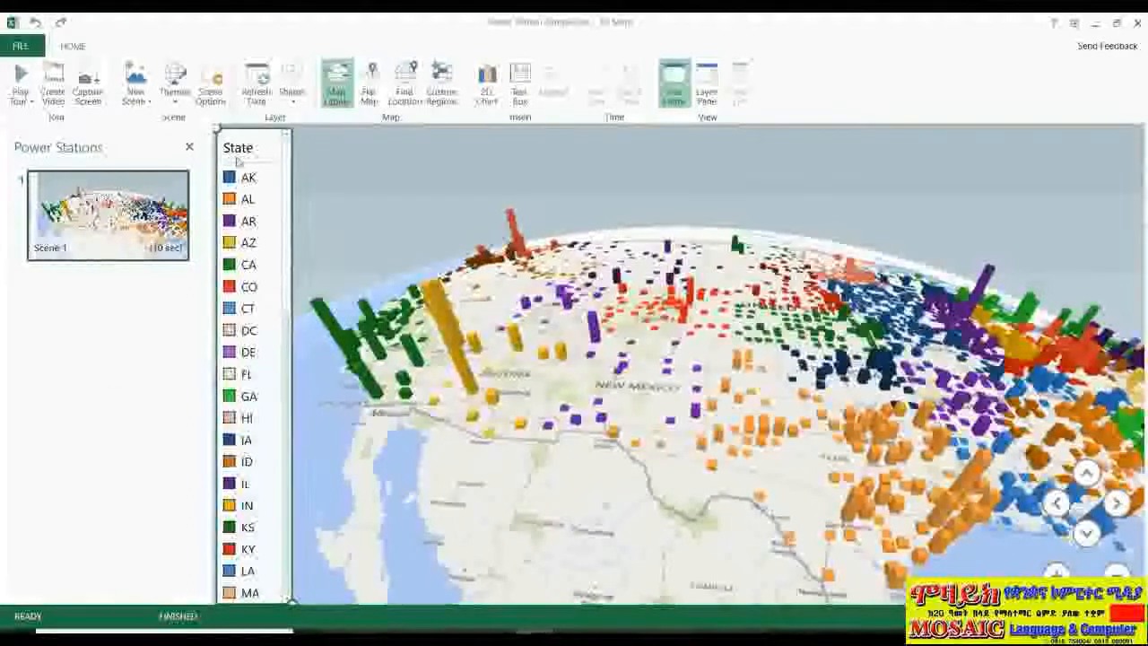
pyautogui.moveTo(168, 219)
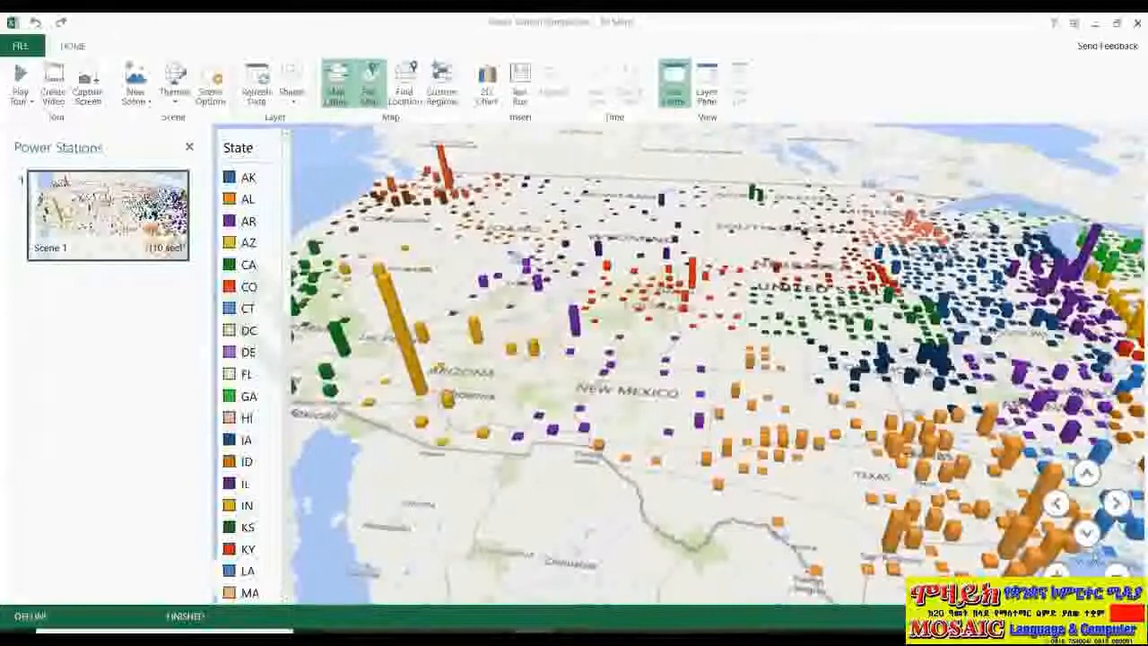
pyautogui.click(1086, 533)
pyautogui.click(1086, 474)
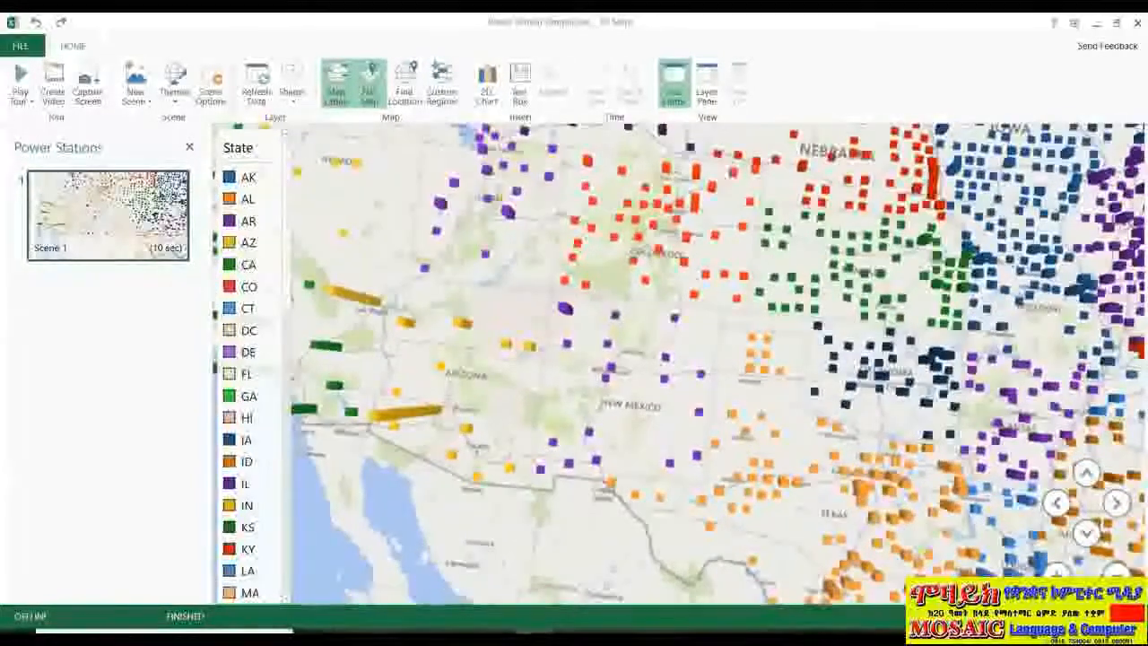
pyautogui.click(1115, 572)
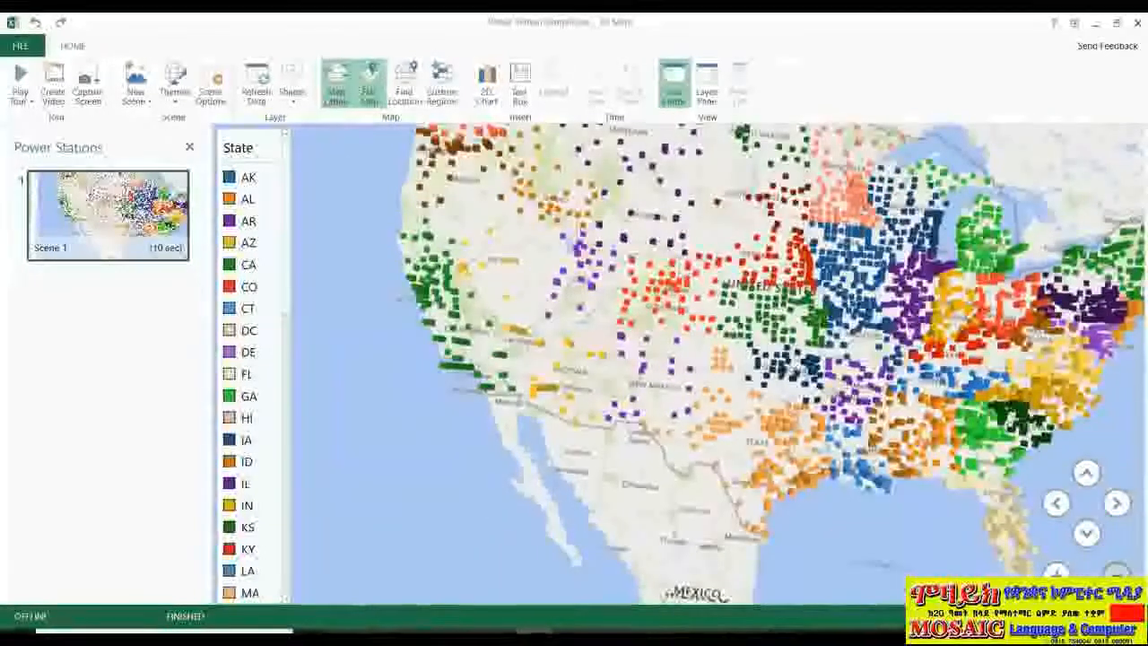
pyautogui.moveTo(743, 387); pyautogui.dragTo(679, 457)
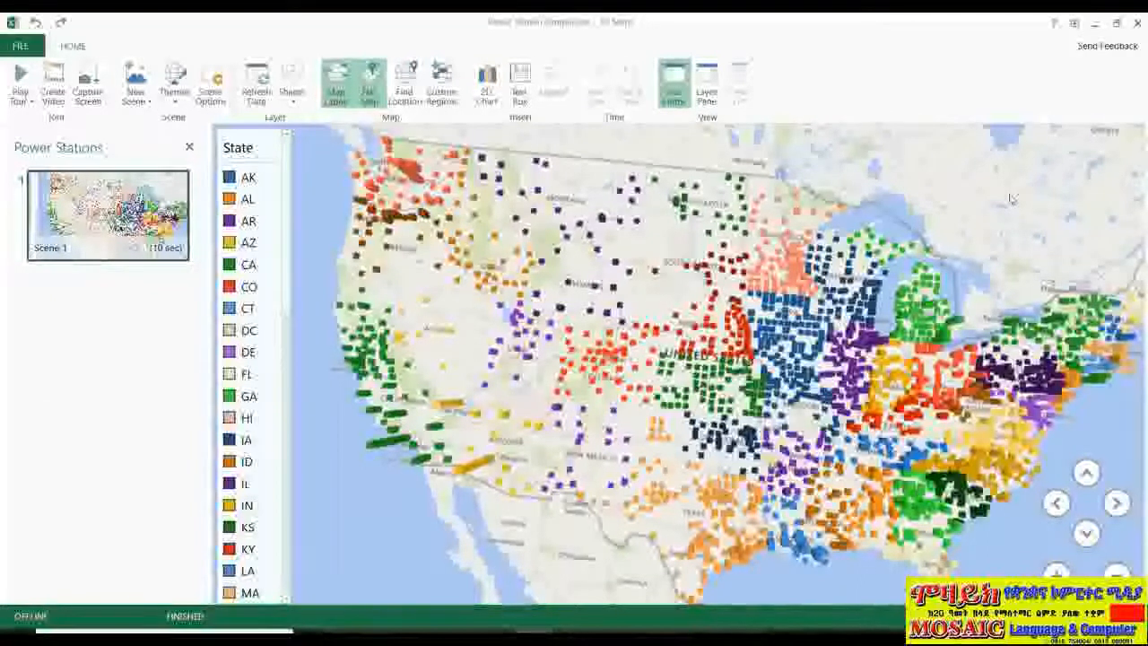
# Step: Add a second scene to the Power Stations tour from the current US map view
pyautogui.moveTo(133, 240)
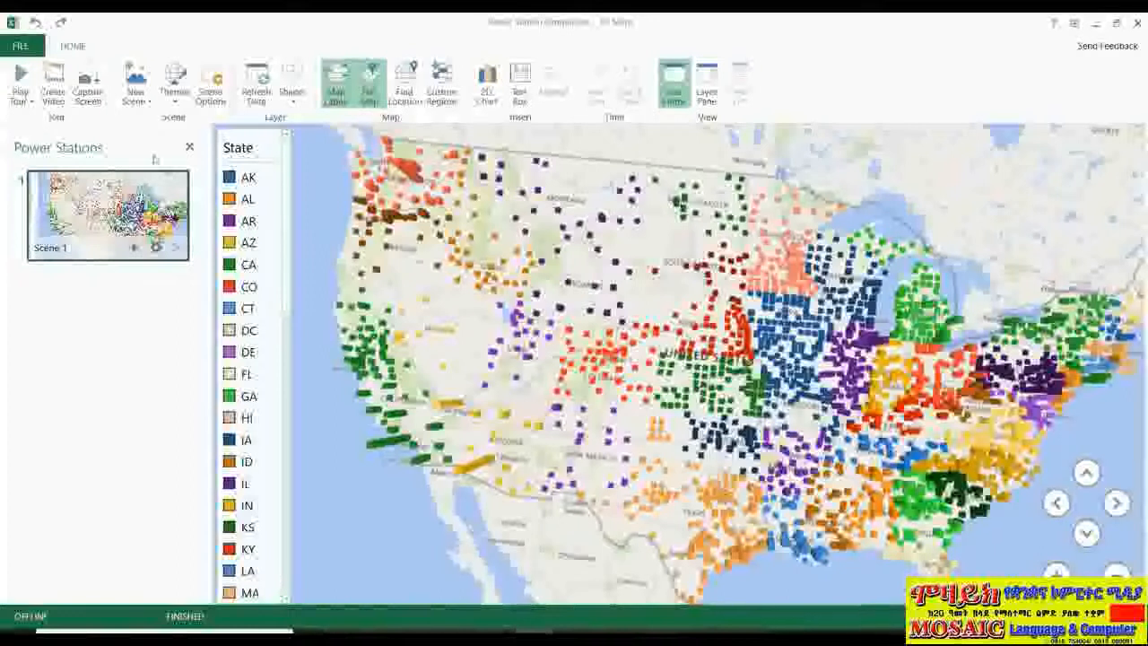
pyautogui.click(134, 76)
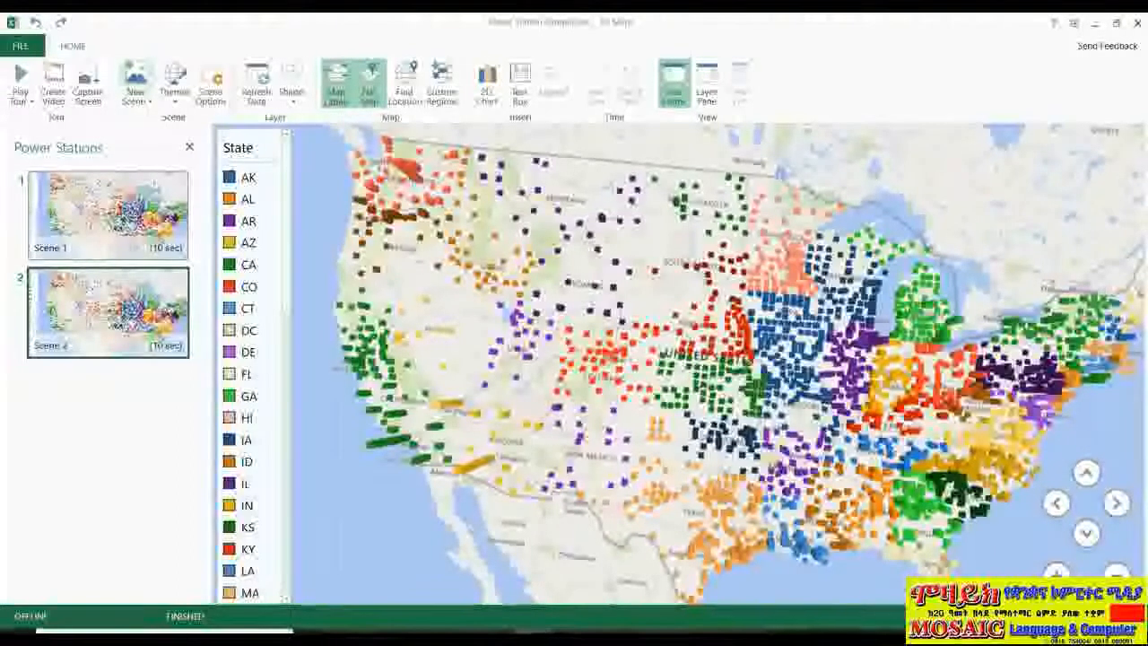
pyautogui.moveTo(157, 342)
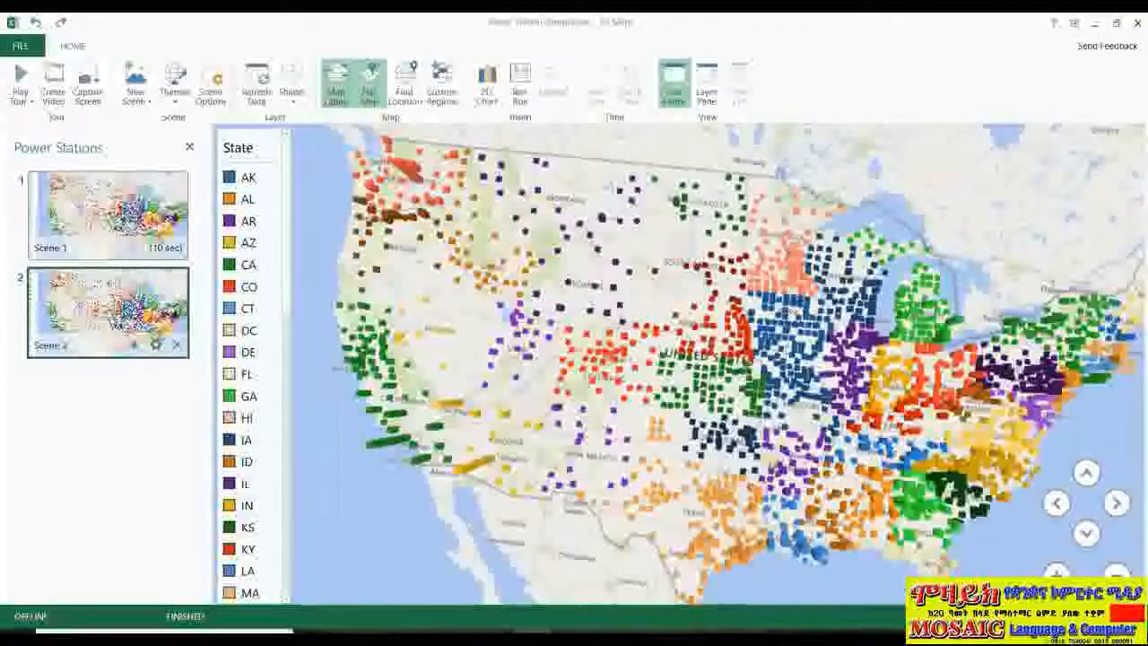
# Step: Find the location California so that the second scene is centred on that state
pyautogui.moveTo(637, 391)
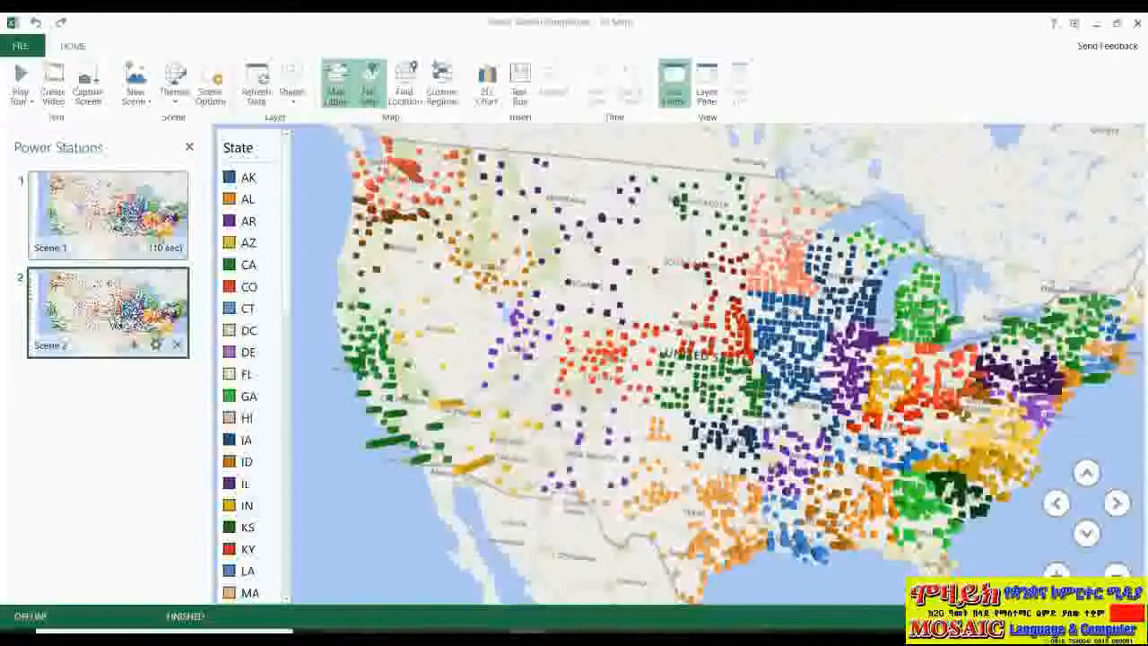
pyautogui.moveTo(445, 459)
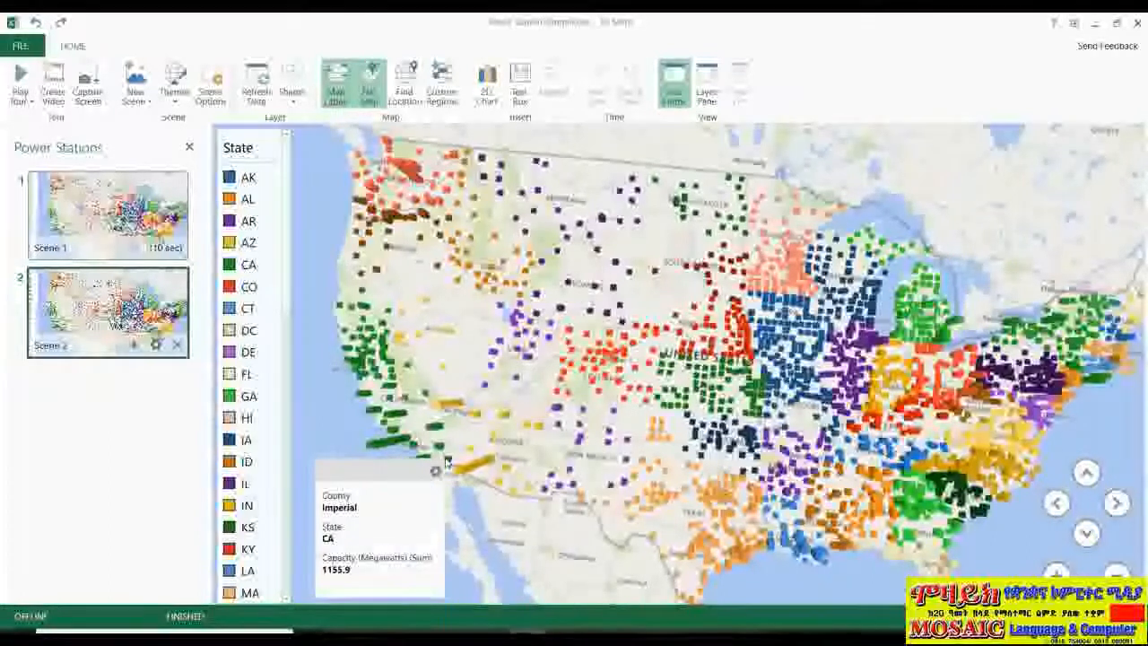
pyautogui.click(404, 86)
pyautogui.write('California')
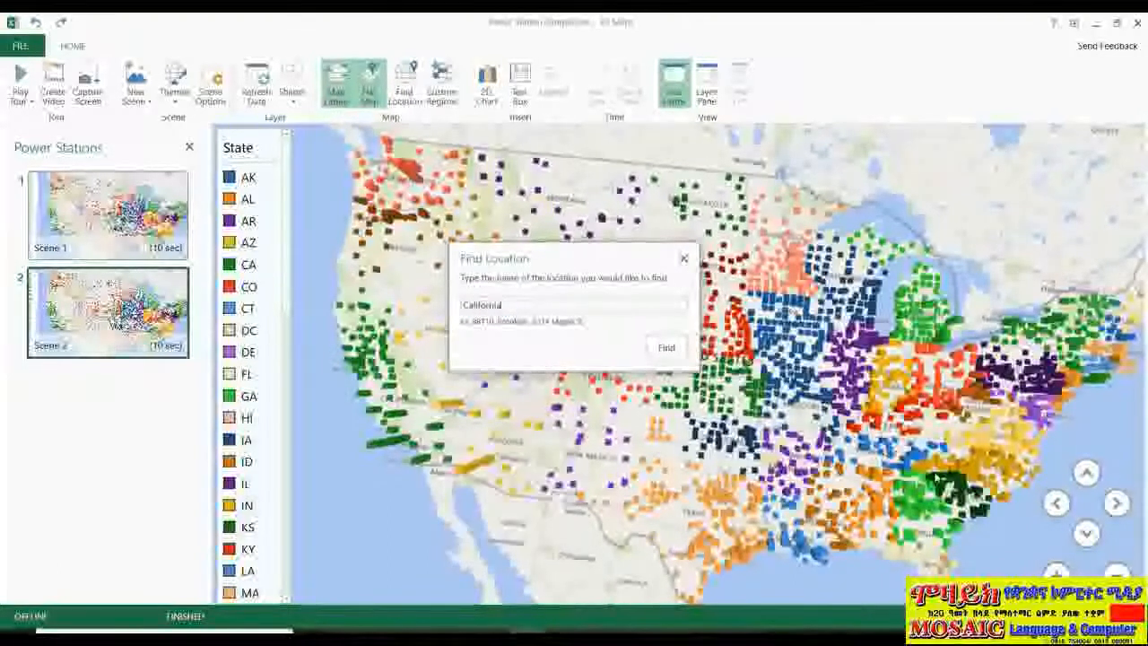
pyautogui.click(666, 350)
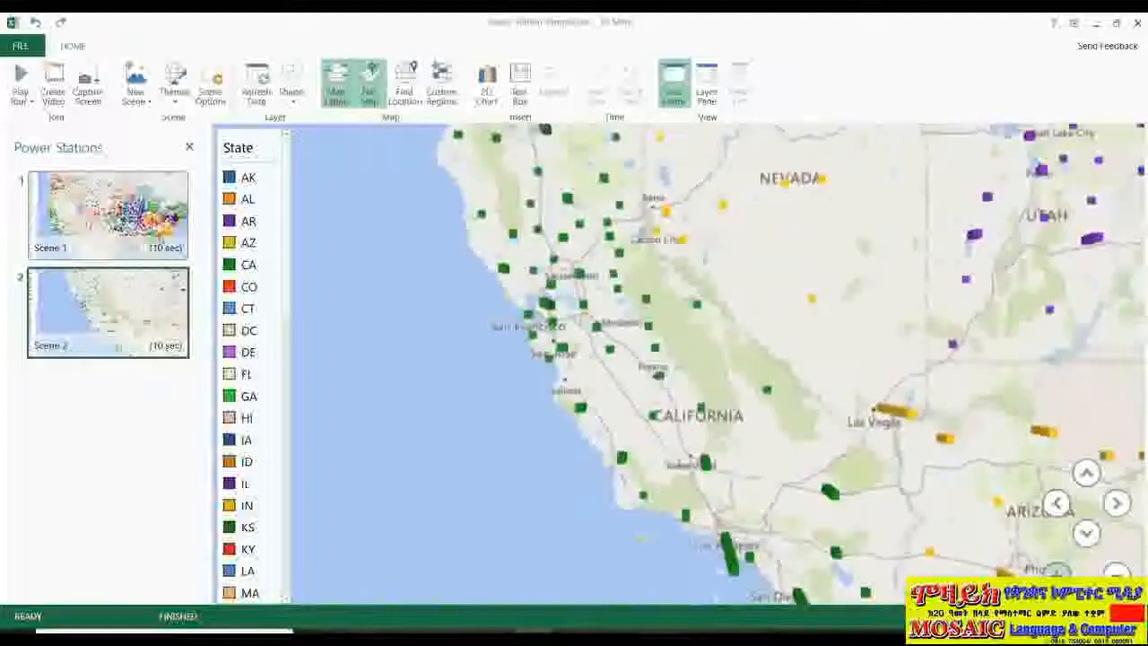
# Step: Reframe California in the second scene, and add a third scene located on Colorado
pyautogui.moveTo(982, 520); pyautogui.dragTo(868, 485)
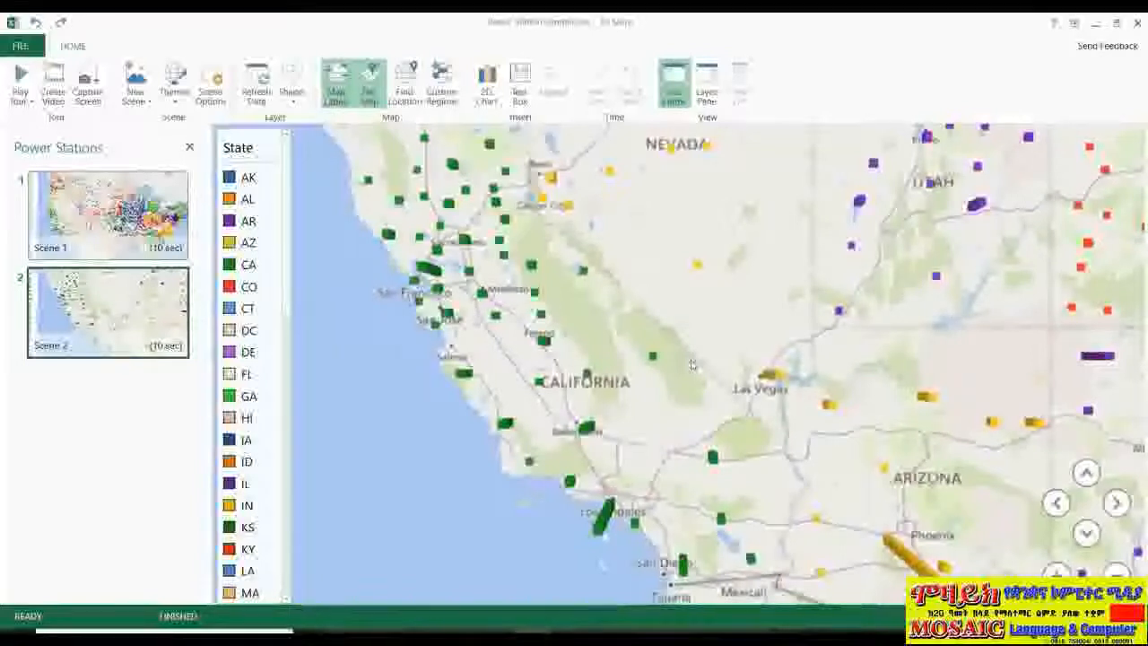
pyautogui.click(134, 78)
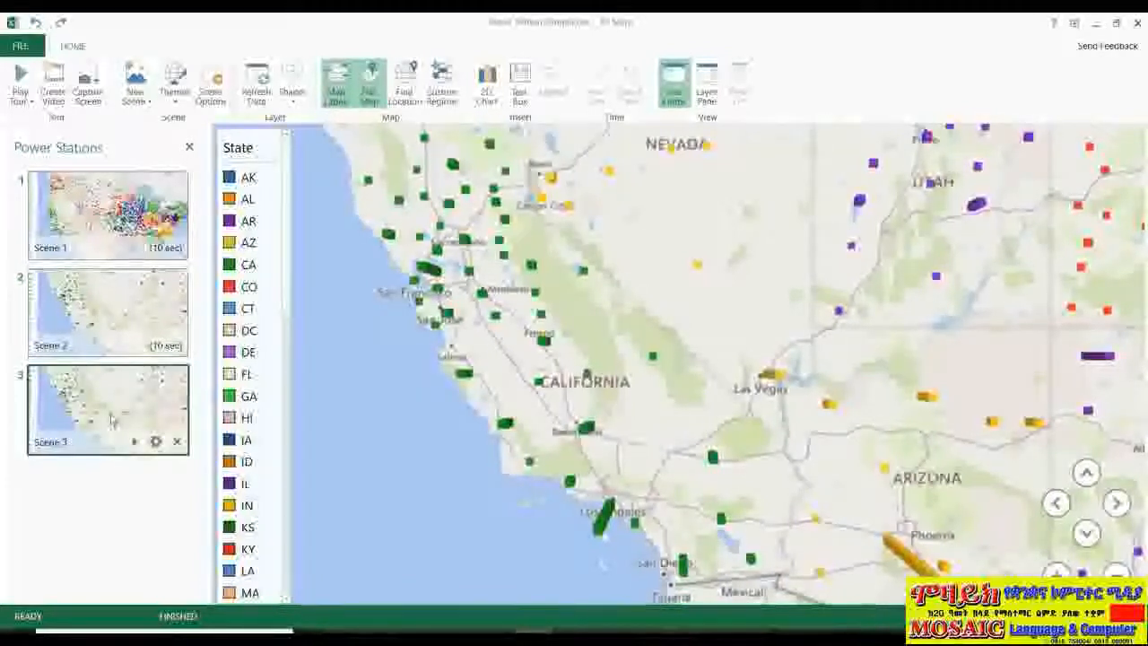
pyautogui.click(403, 85)
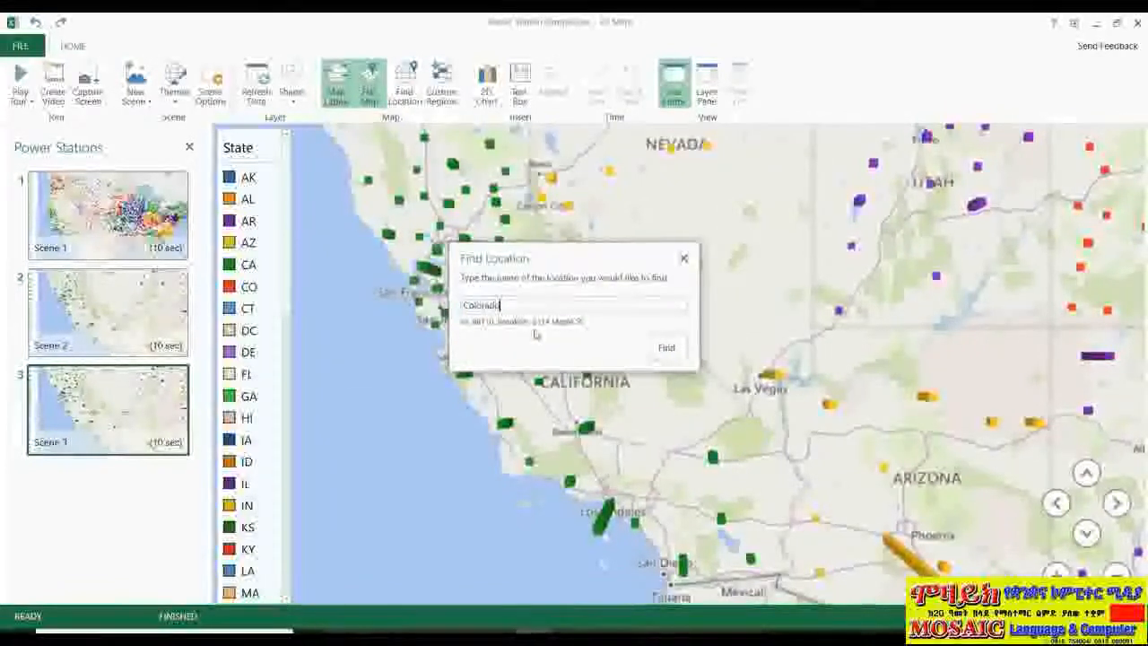
pyautogui.click(667, 349)
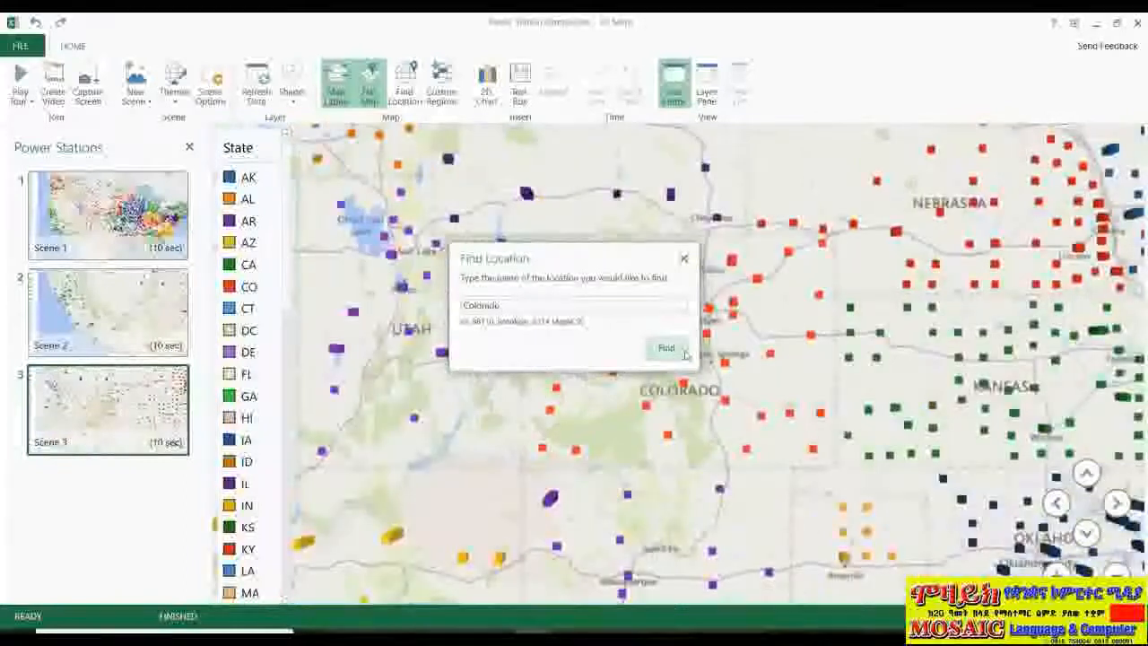
pyautogui.click(684, 259)
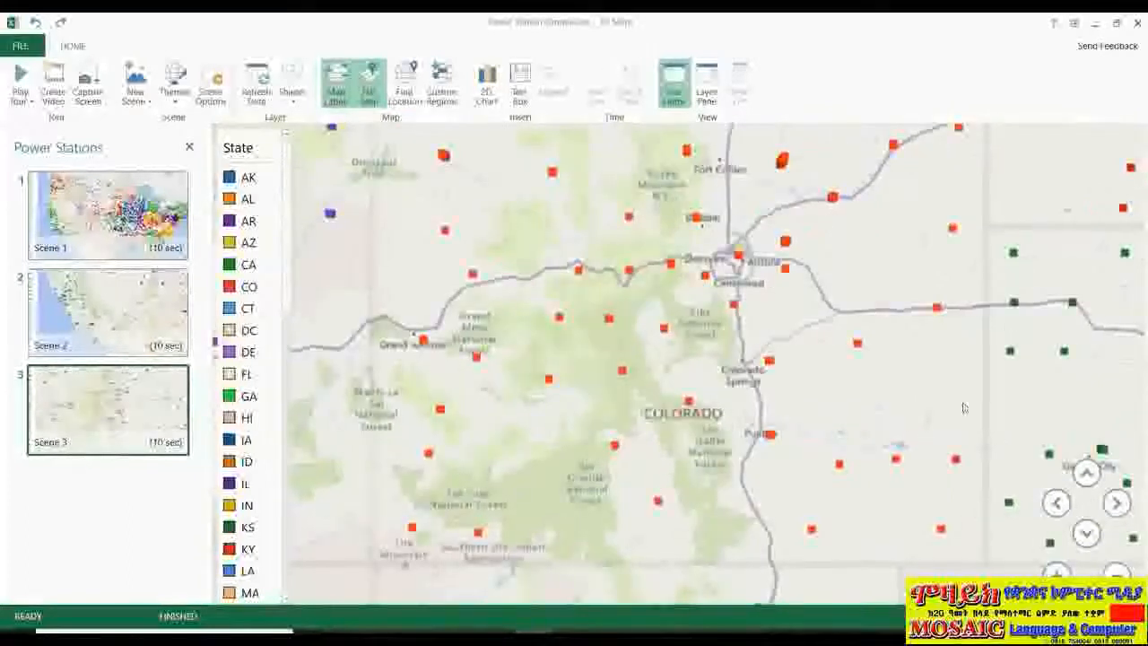
# Step: Frame Colorado more closely in the third scene with a tilted 3D view that shows the capacity columns
pyautogui.moveTo(963, 407); pyautogui.dragTo(962, 425)
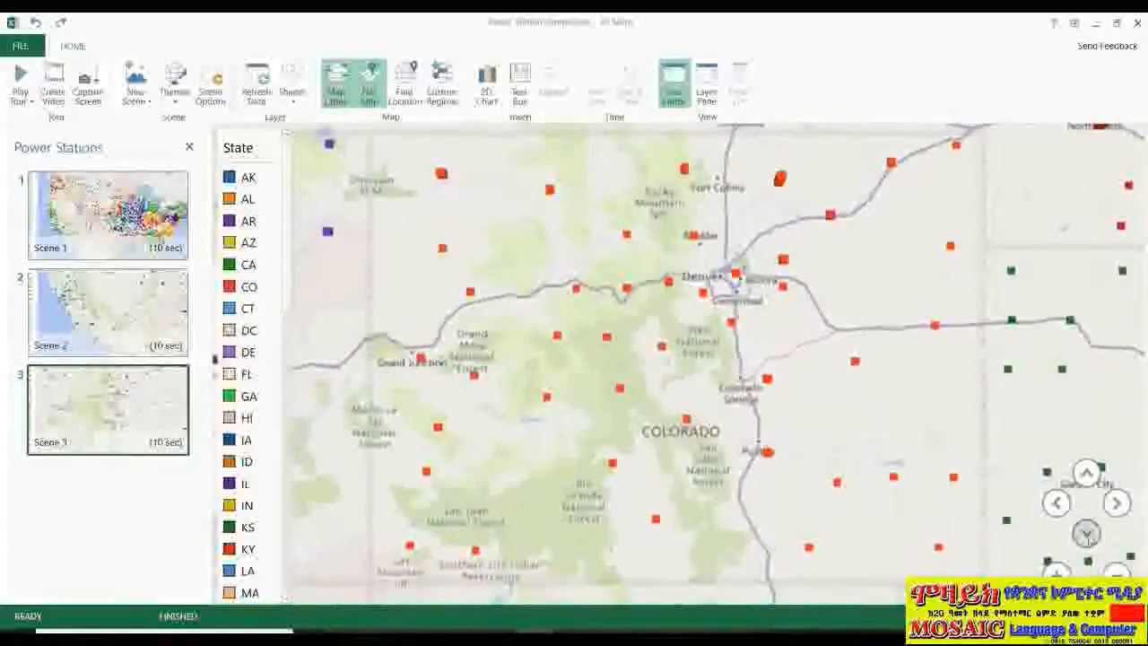
pyautogui.click(1086, 536)
pyautogui.click(1087, 535)
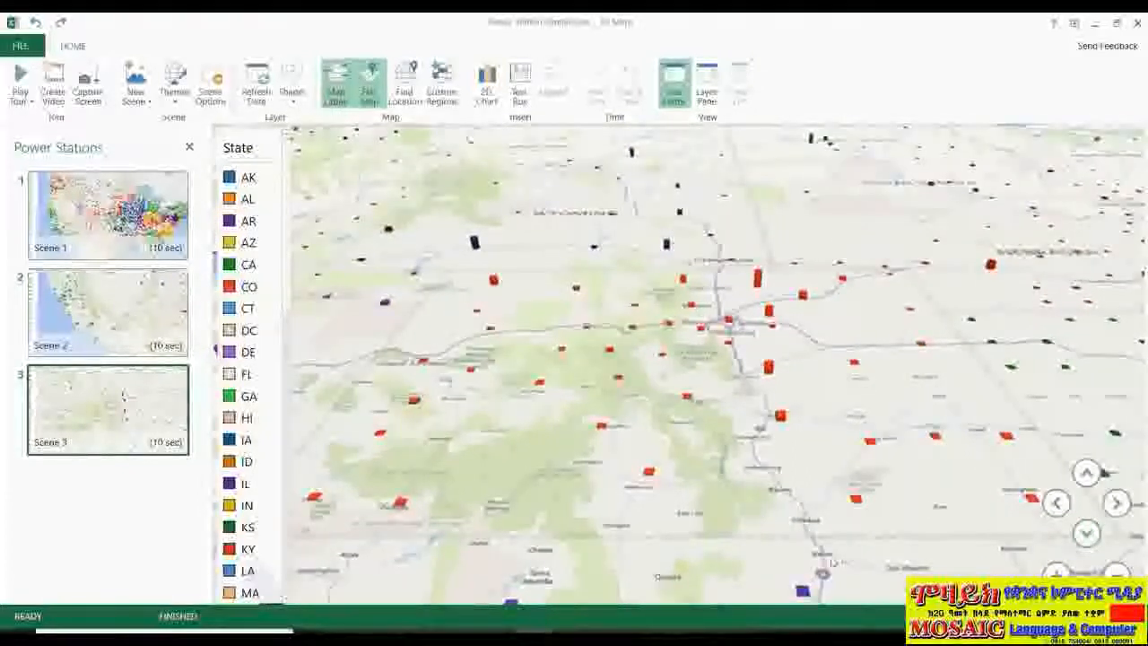
pyautogui.moveTo(832, 562); pyautogui.dragTo(809, 473)
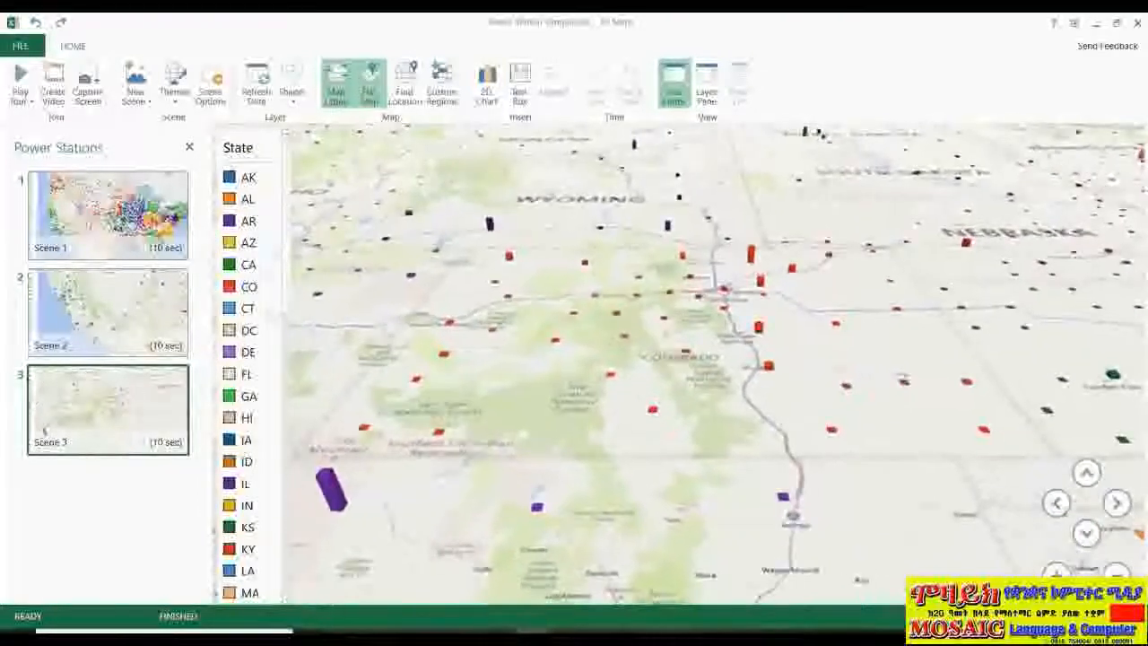
# Step: Add a fourth scene to the tour showing the whole contiguous United States
pyautogui.click(134, 79)
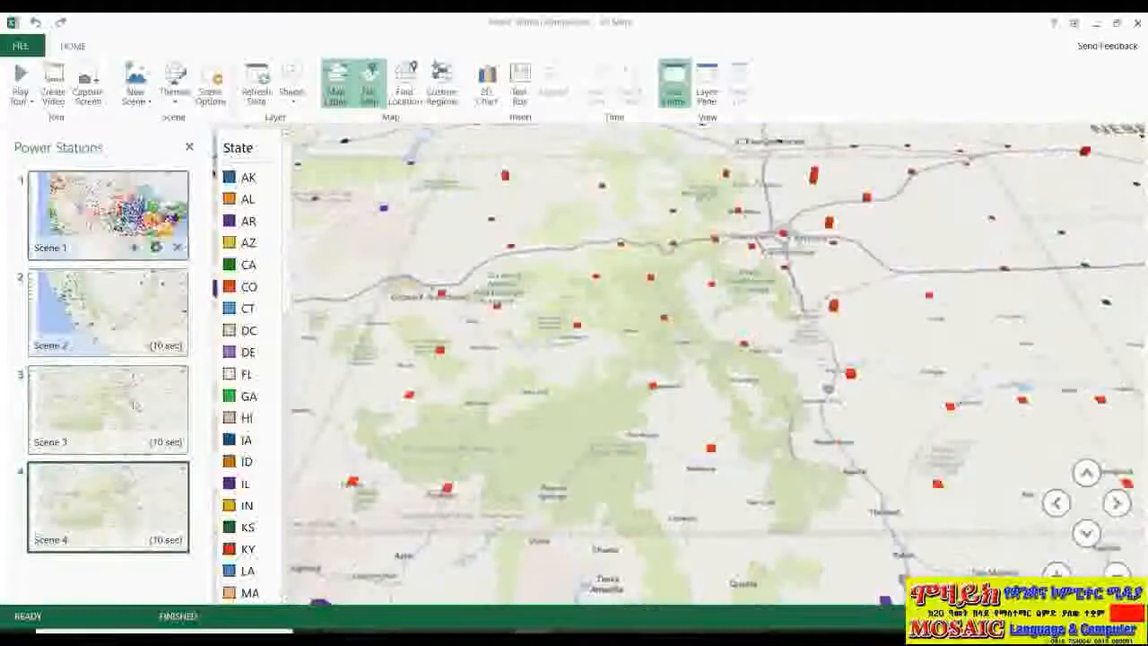
pyautogui.click(1115, 571)
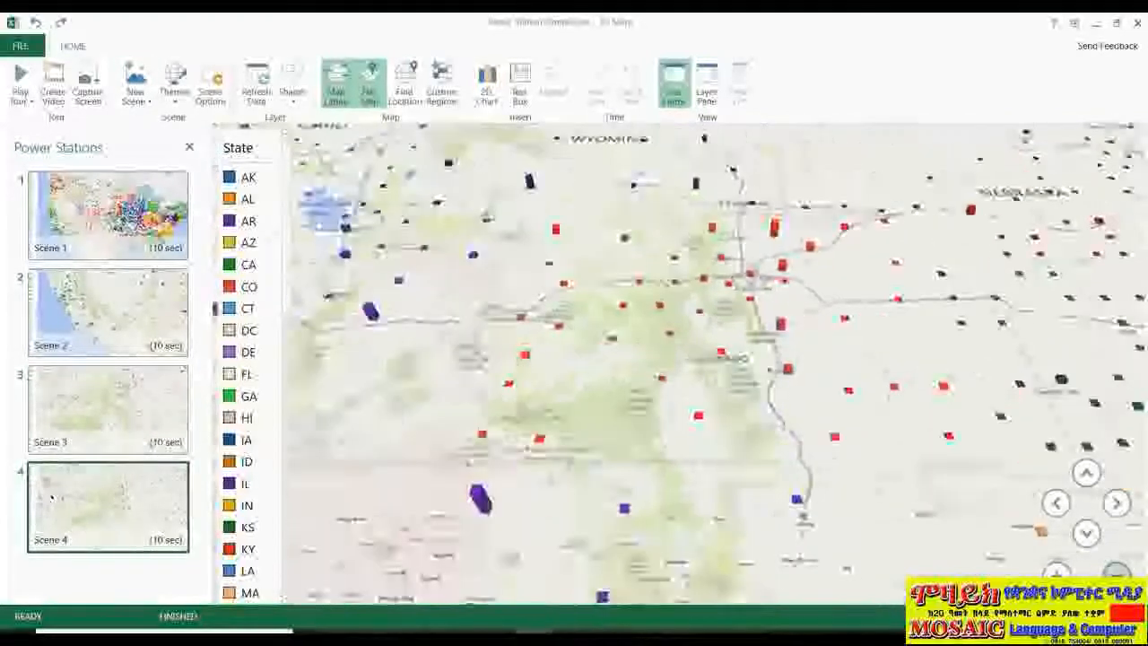
pyautogui.click(1115, 571)
pyautogui.click(1114, 571)
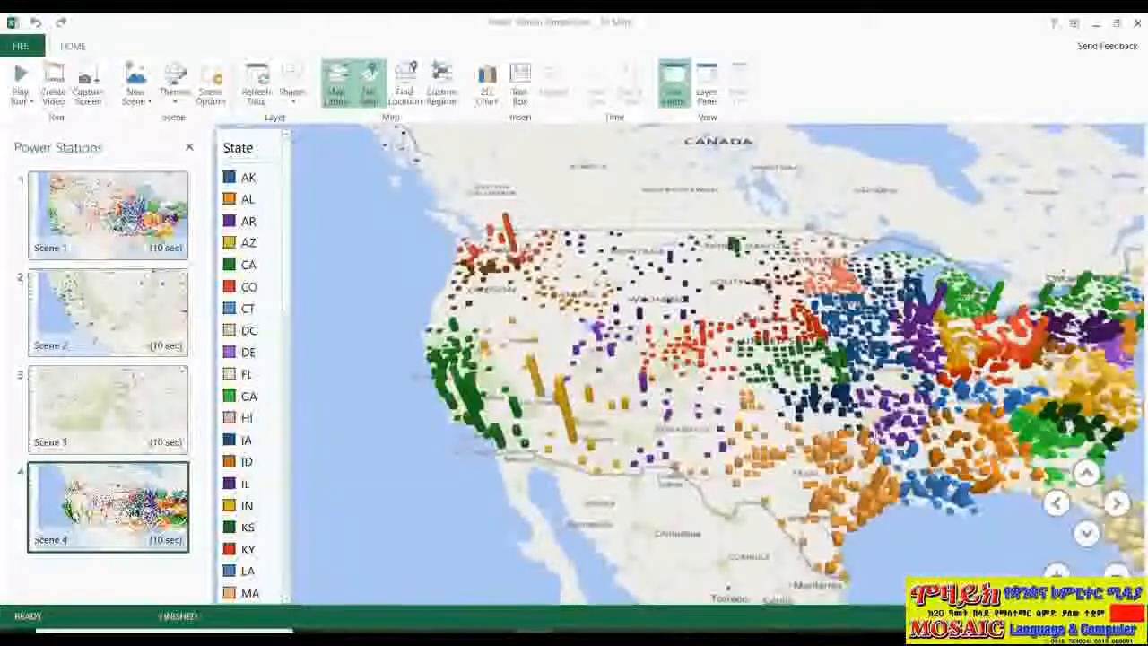
pyautogui.moveTo(916, 422); pyautogui.dragTo(805, 407)
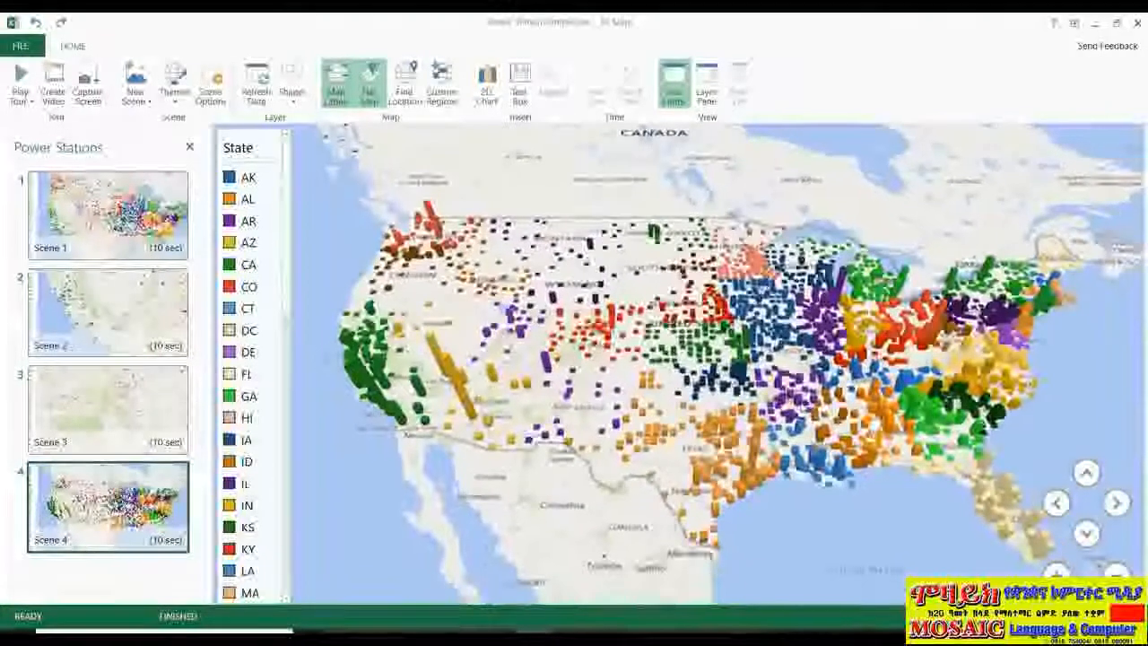
# Step: Adjust the fourth scene's tilt so the United States is seen from almost directly above
pyautogui.click(1086, 532)
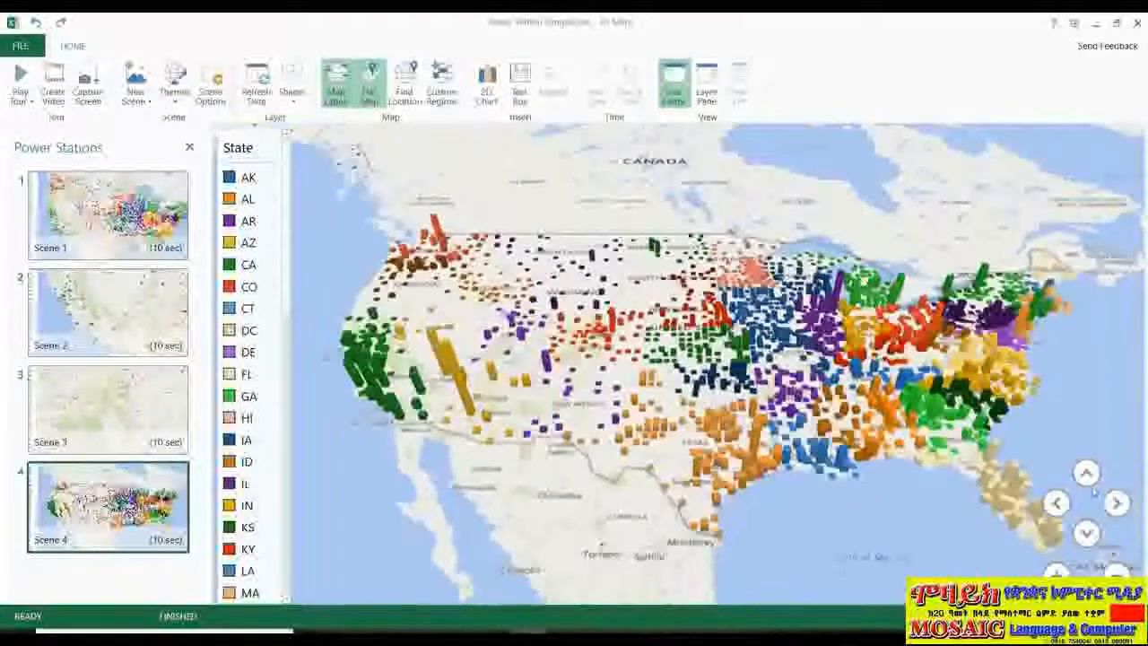
pyautogui.click(1086, 473)
pyautogui.click(1086, 473)
pyautogui.click(1087, 473)
pyautogui.click(1086, 473)
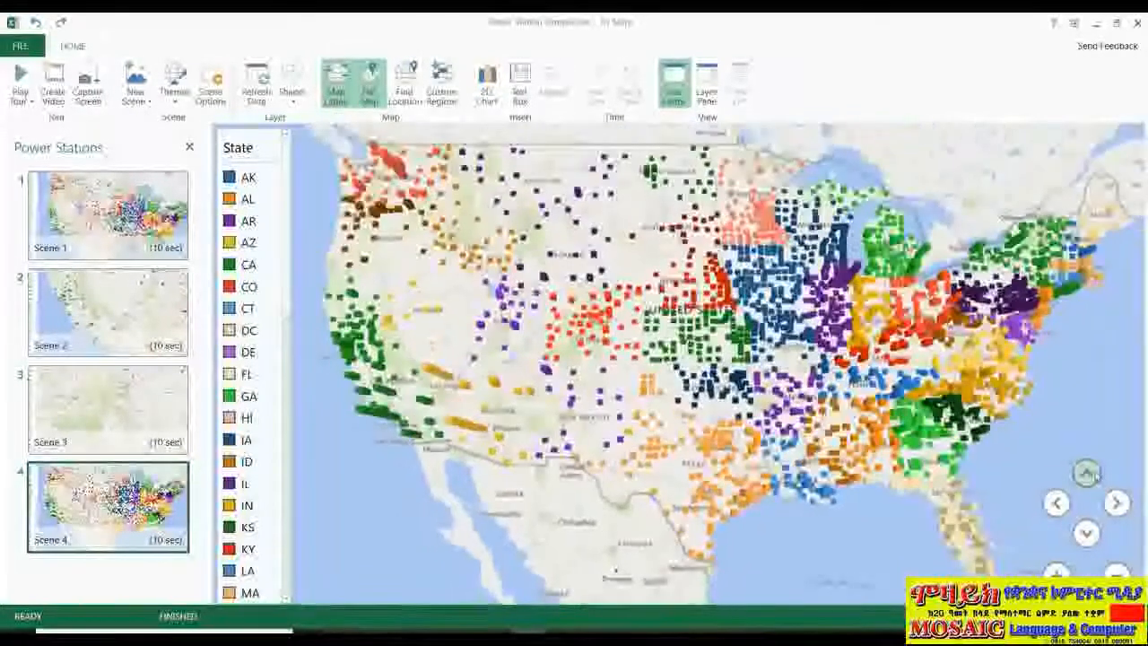
pyautogui.click(1086, 473)
pyautogui.click(1086, 473)
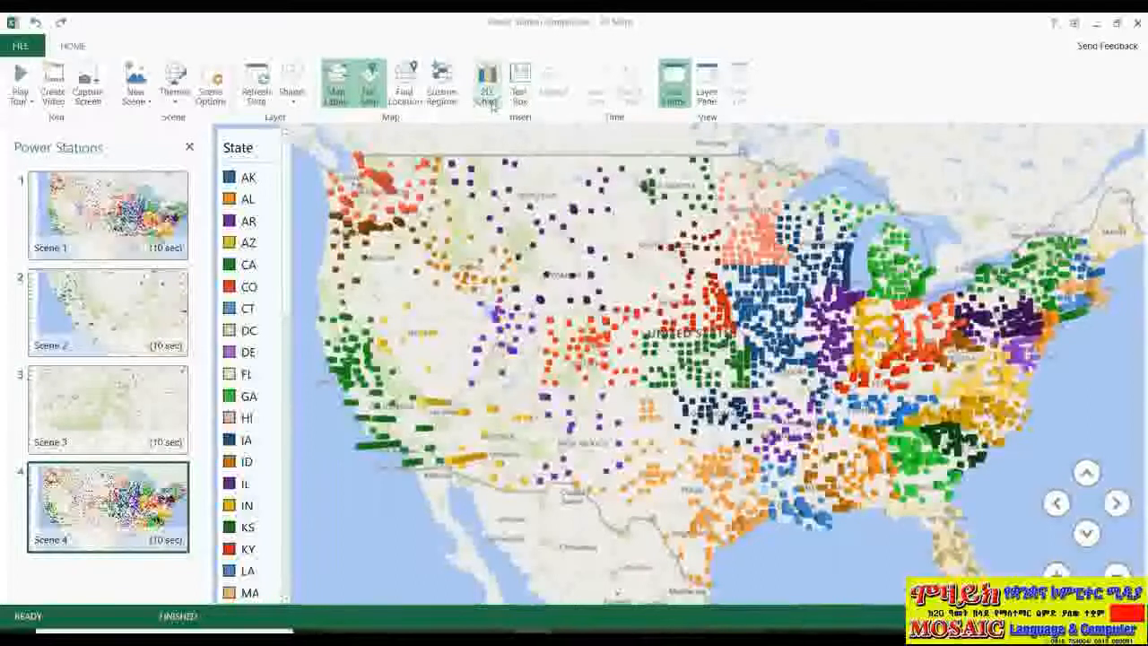
# Step: Name the first scene of the tour Overview of the US
pyautogui.moveTo(606, 345)
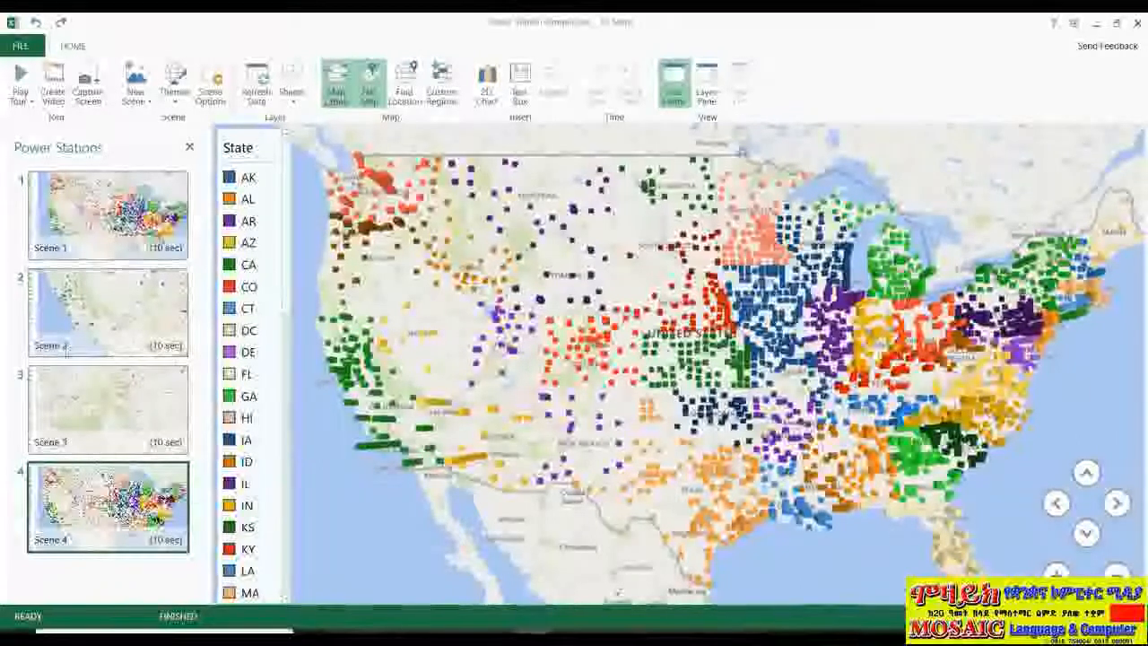
pyautogui.moveTo(242, 327)
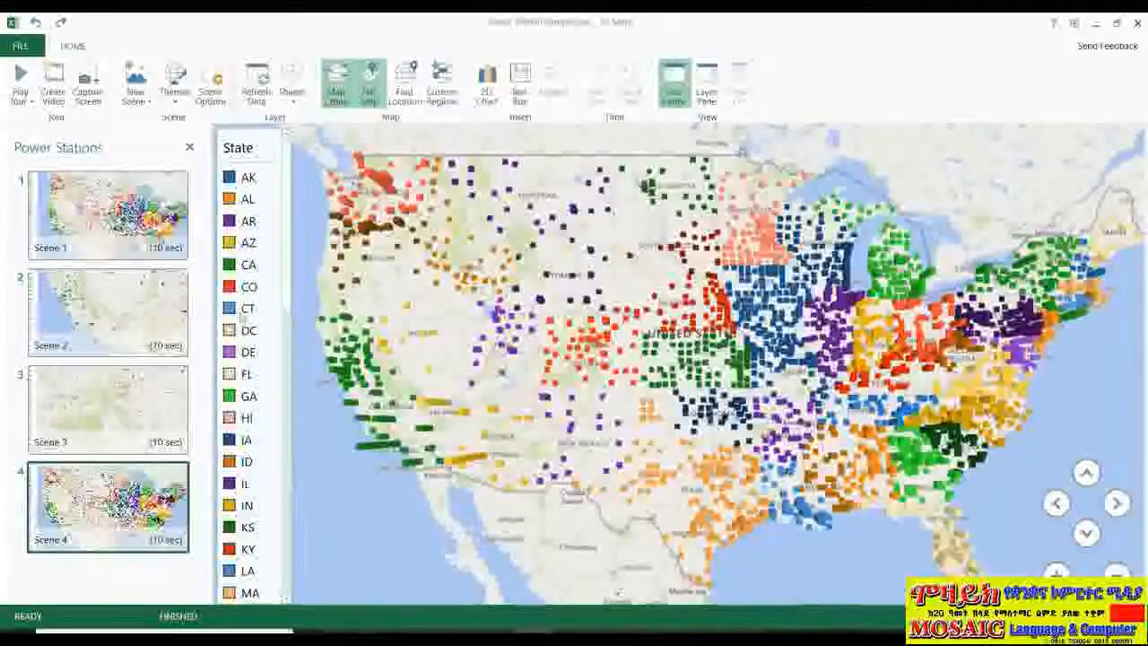
pyautogui.click(108, 216)
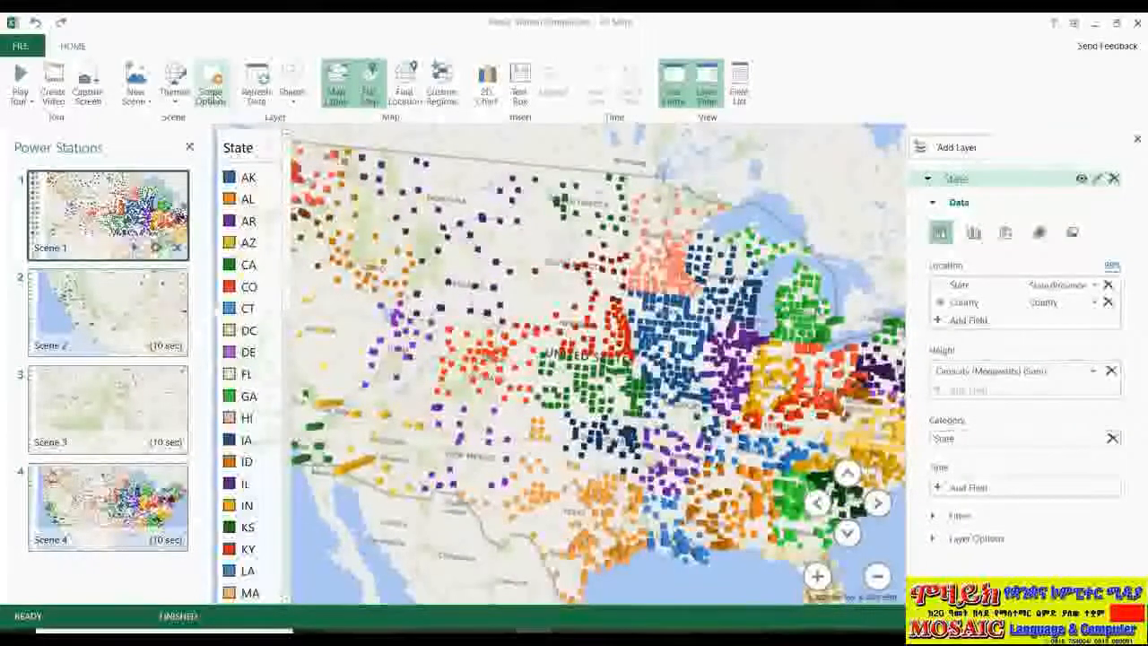
pyautogui.click(210, 90)
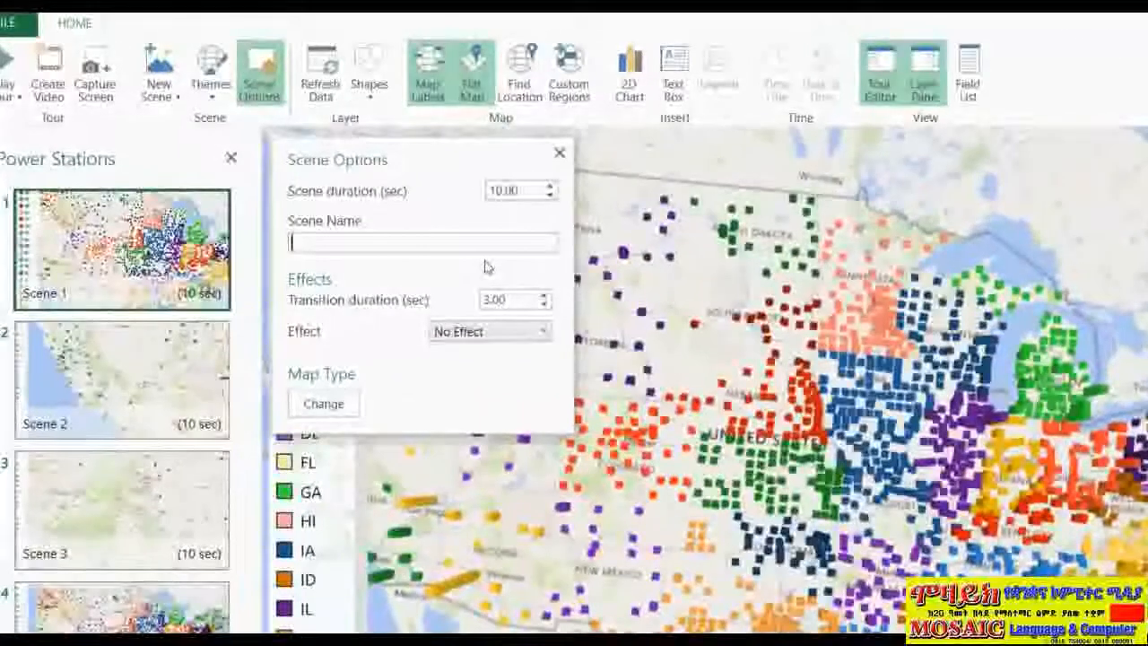
pyautogui.write('Overview of the')
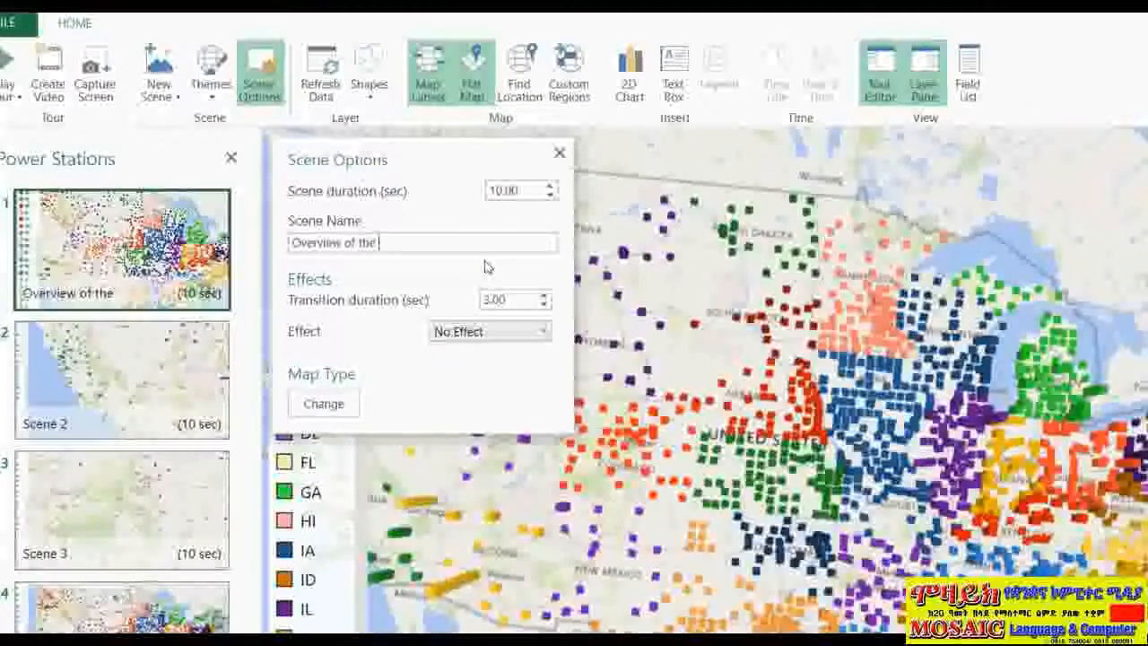
pyautogui.write(' US')
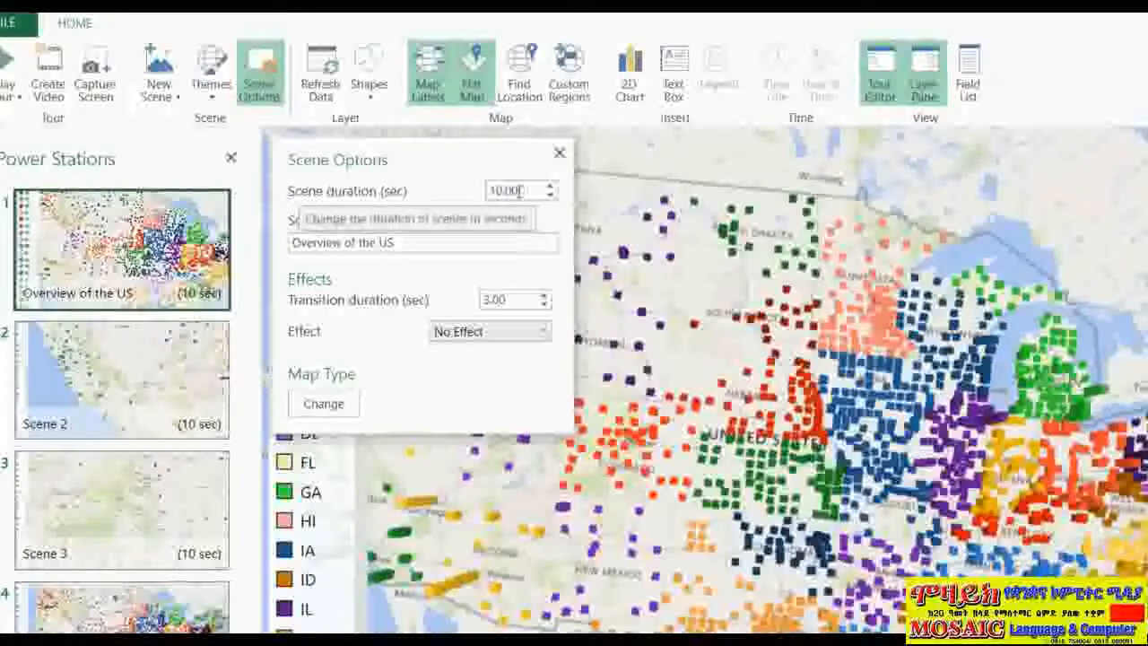
# Step: Set the Overview of the US scene's duration to 5 seconds and its effect to Fly Over
pyautogui.moveTo(516, 189); pyautogui.dragTo(464, 192)
pyautogui.write('5')
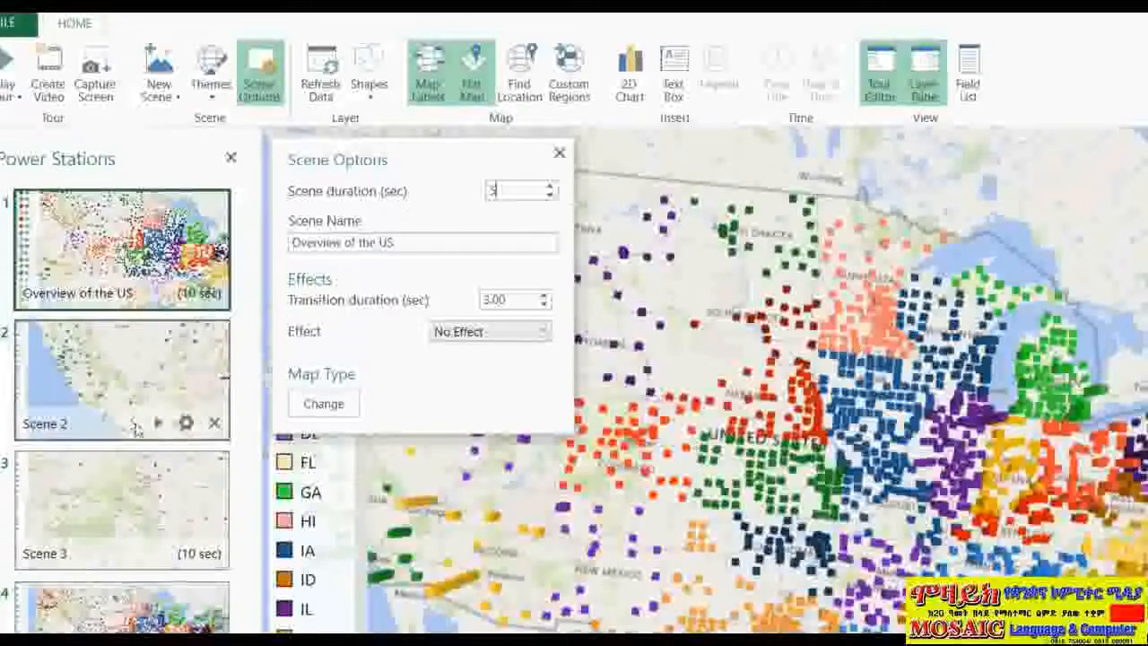
pyautogui.click(545, 332)
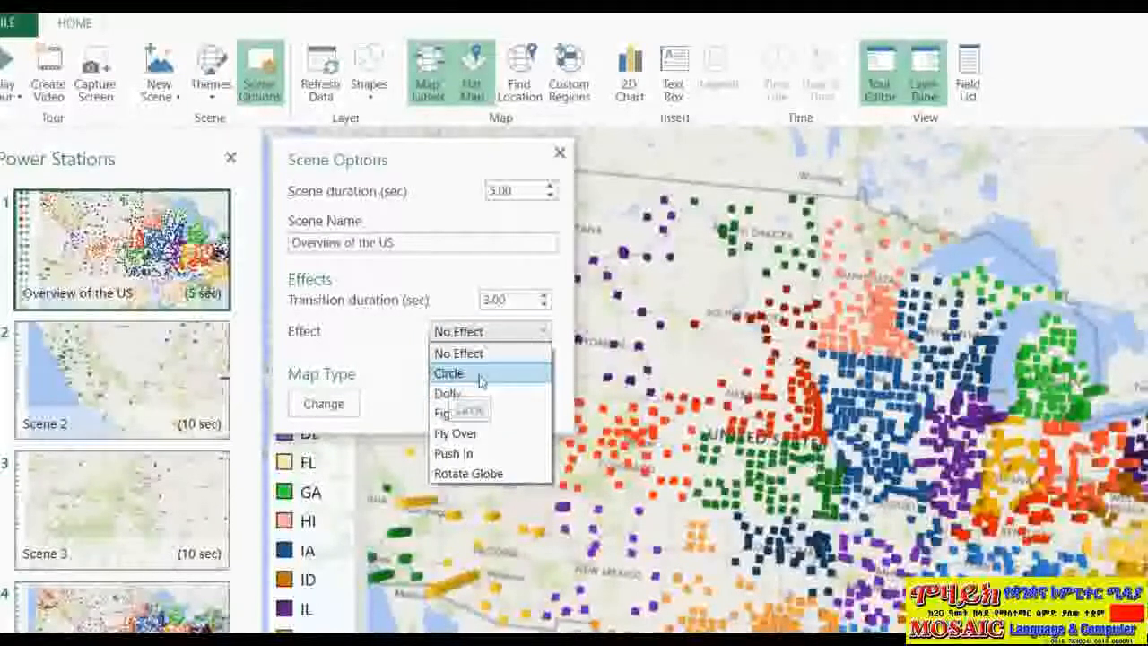
pyautogui.click(502, 434)
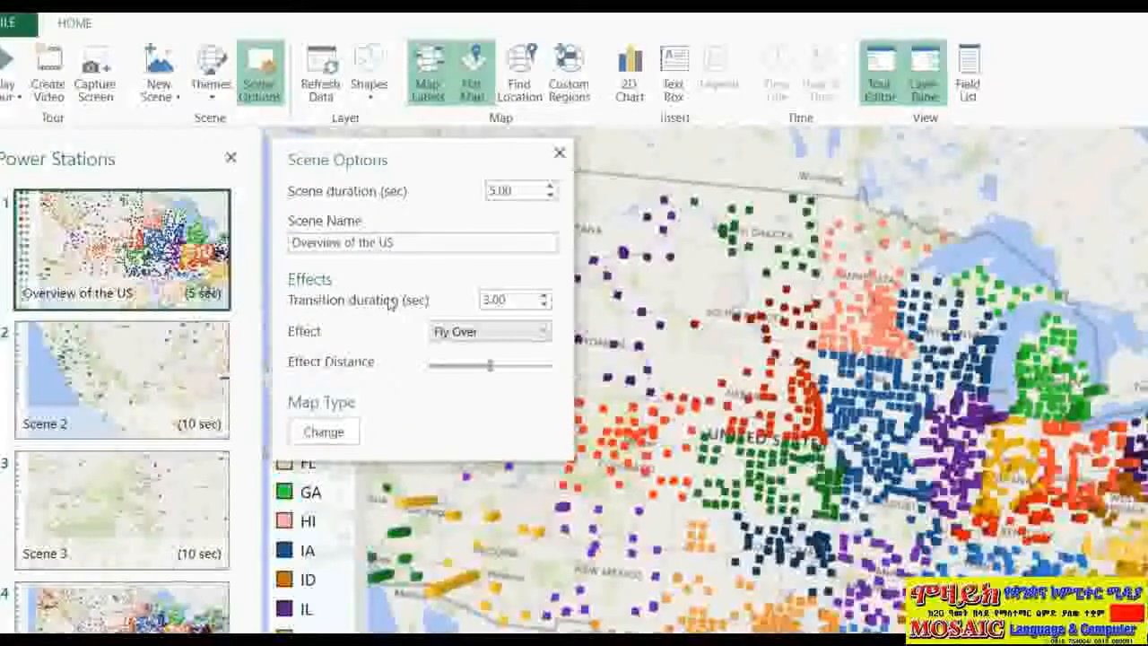
pyautogui.click(559, 152)
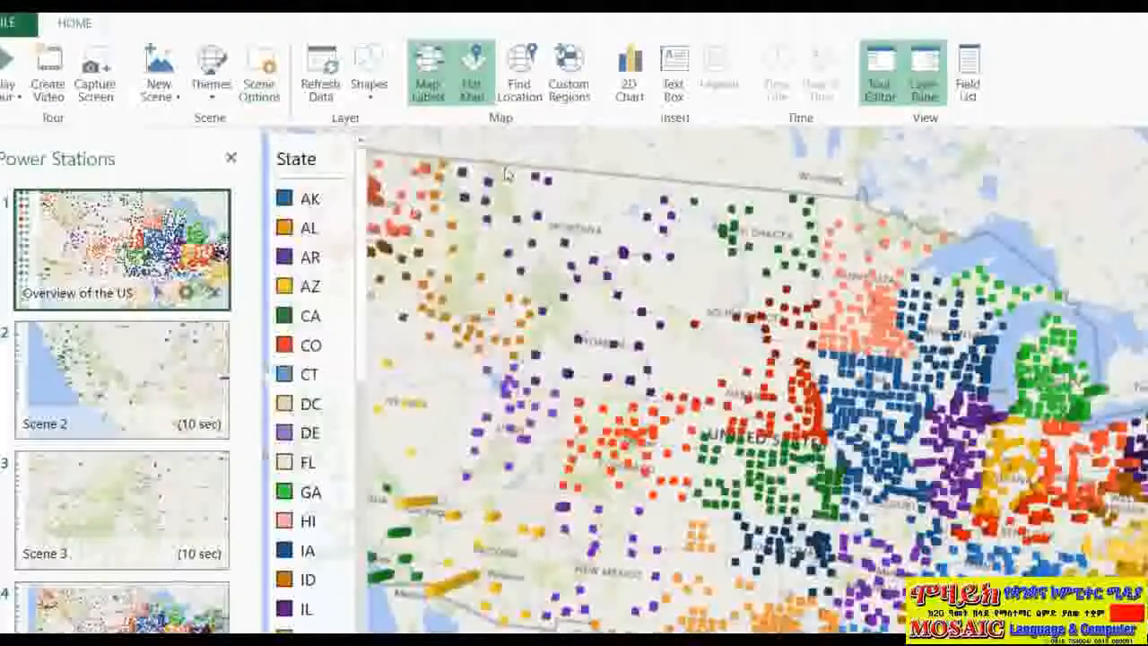
# Step: Name the second scene Los Angeles and give it the Dolly effect
pyautogui.click(134, 390)
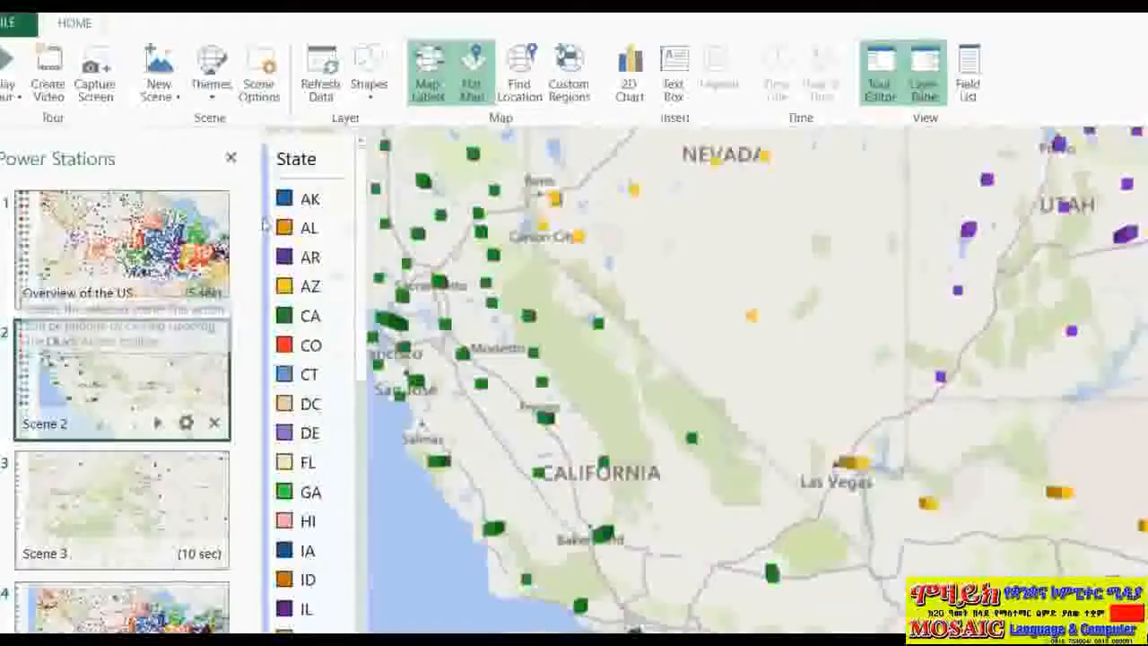
pyautogui.click(257, 78)
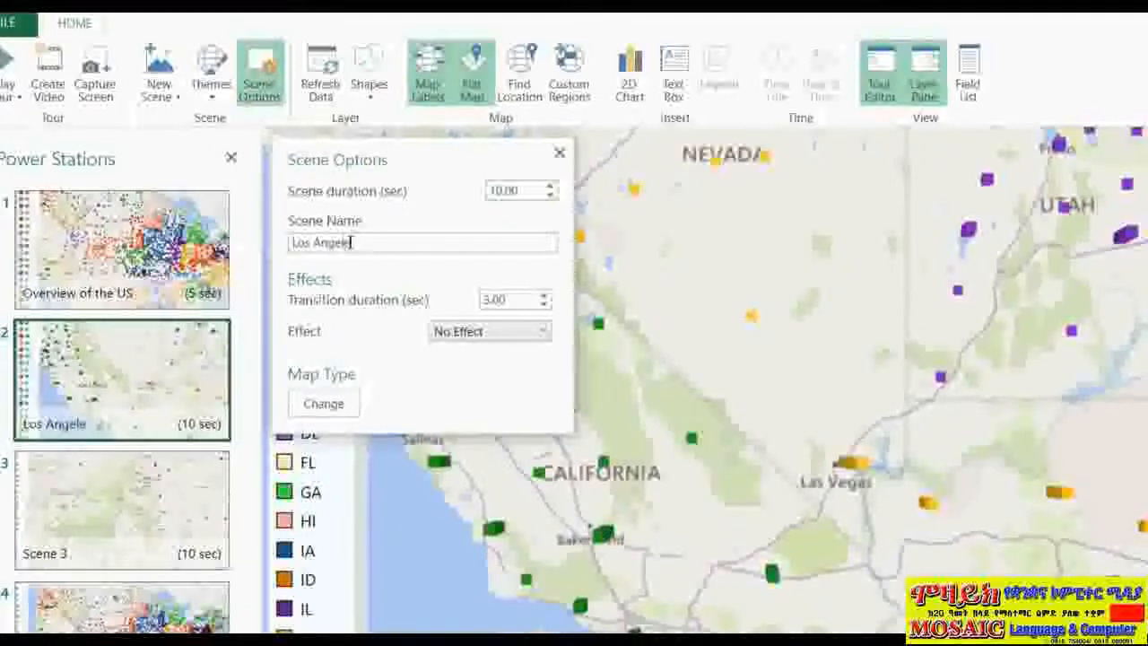
pyautogui.click(541, 332)
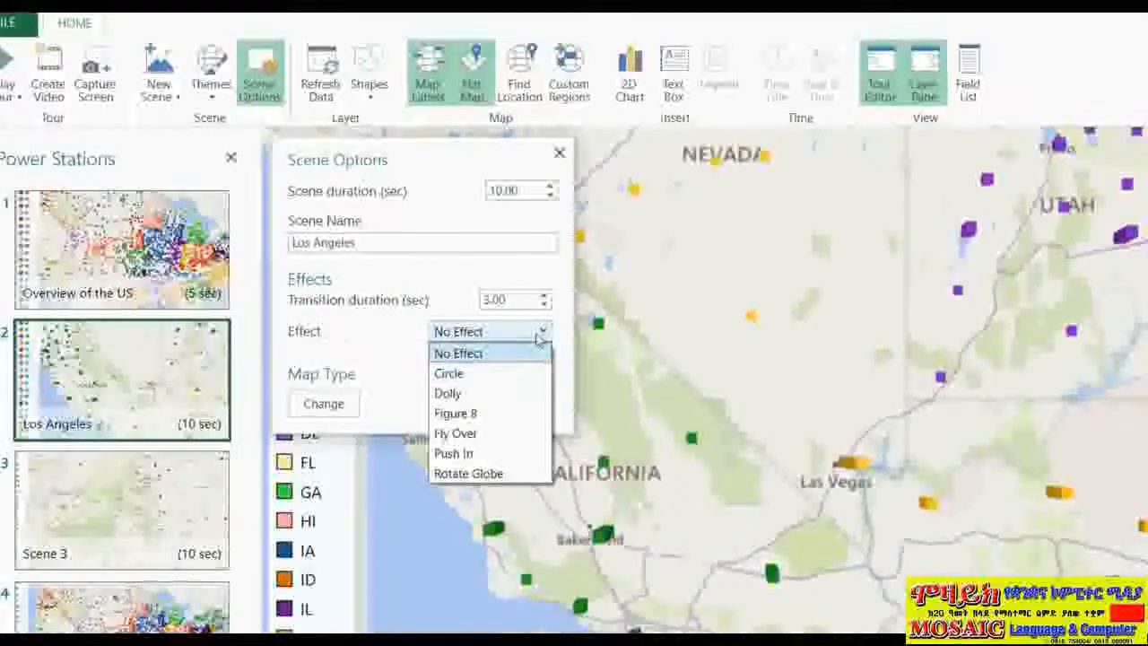
pyautogui.click(462, 392)
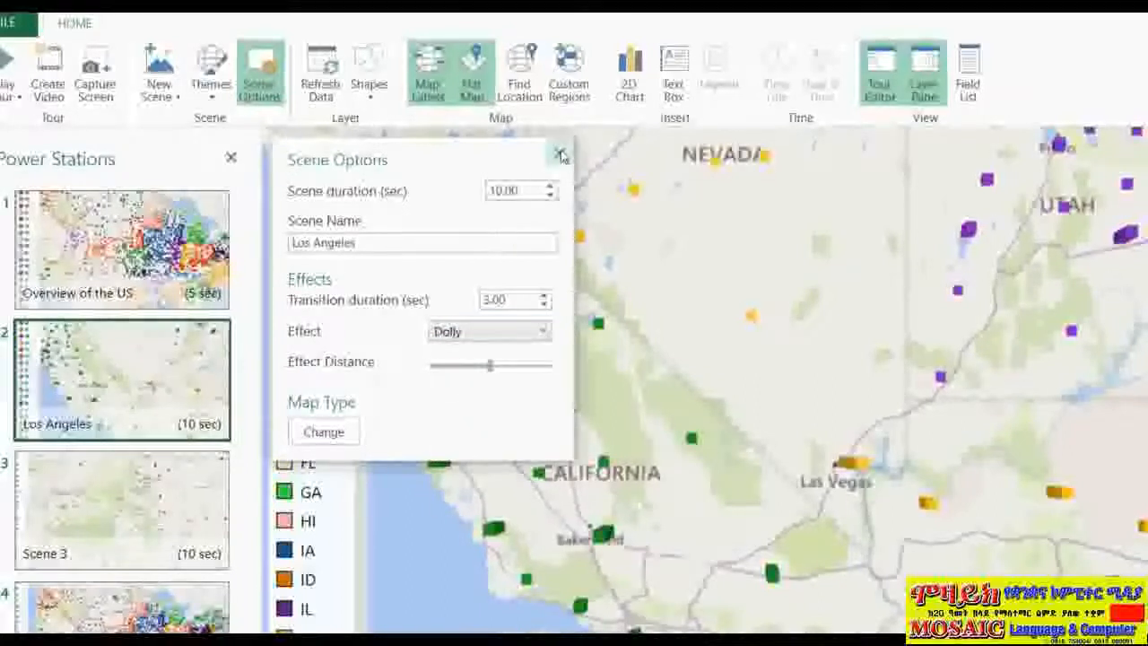
pyautogui.click(558, 156)
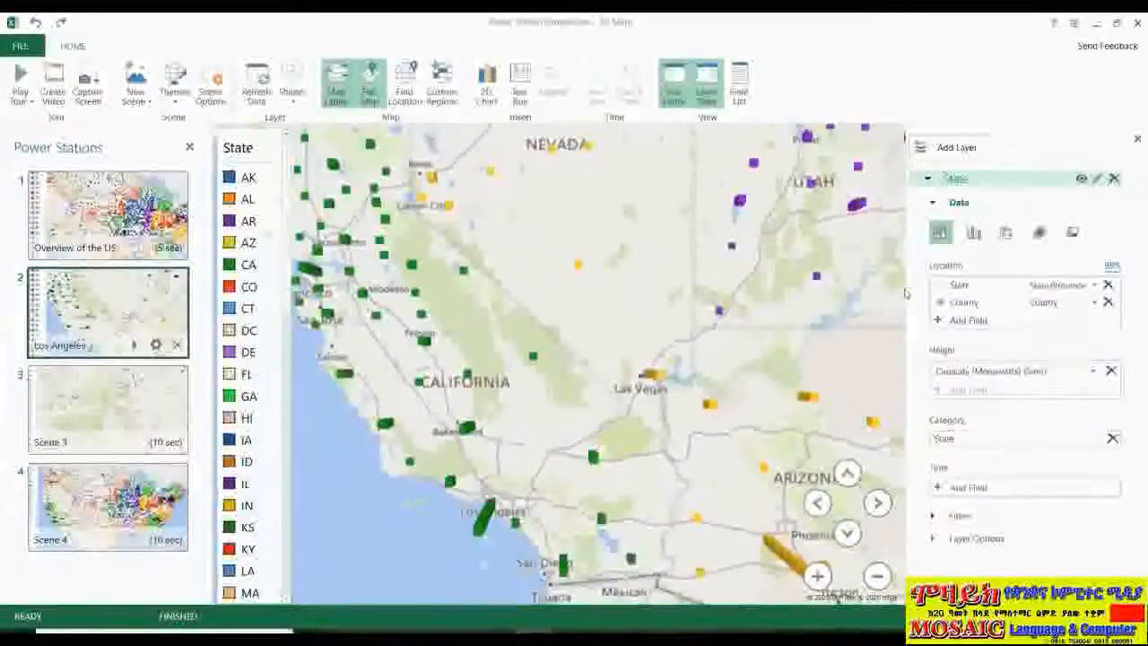
# Step: Switch to the fourth scene and hide the layer pane to give its map more room
pyautogui.click(108, 510)
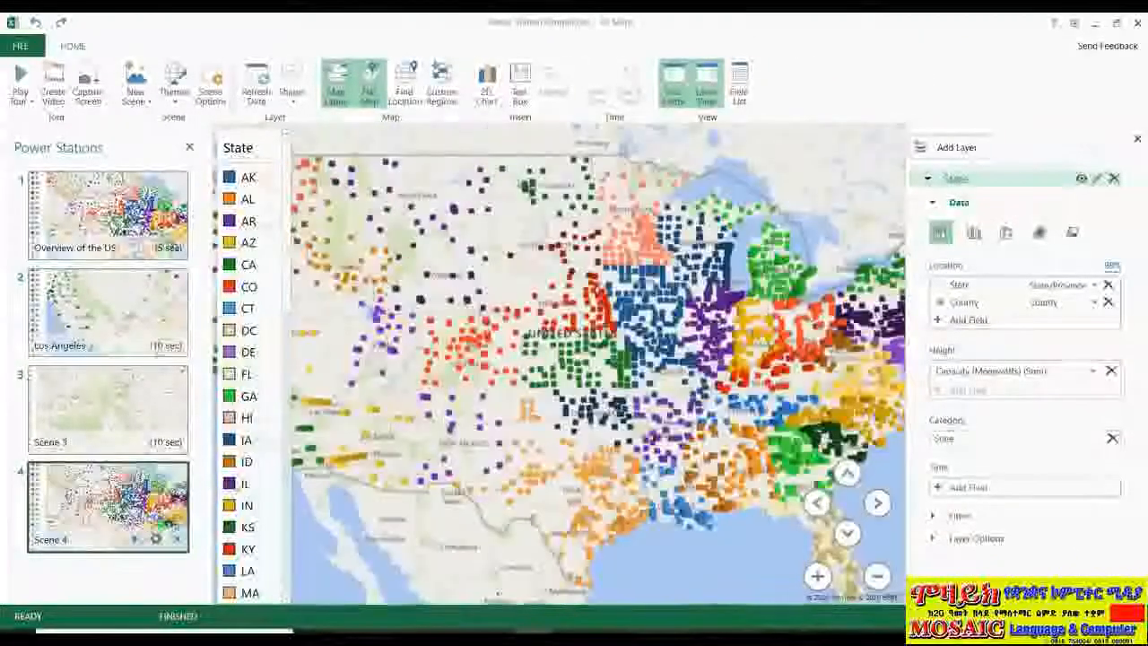
pyautogui.click(706, 85)
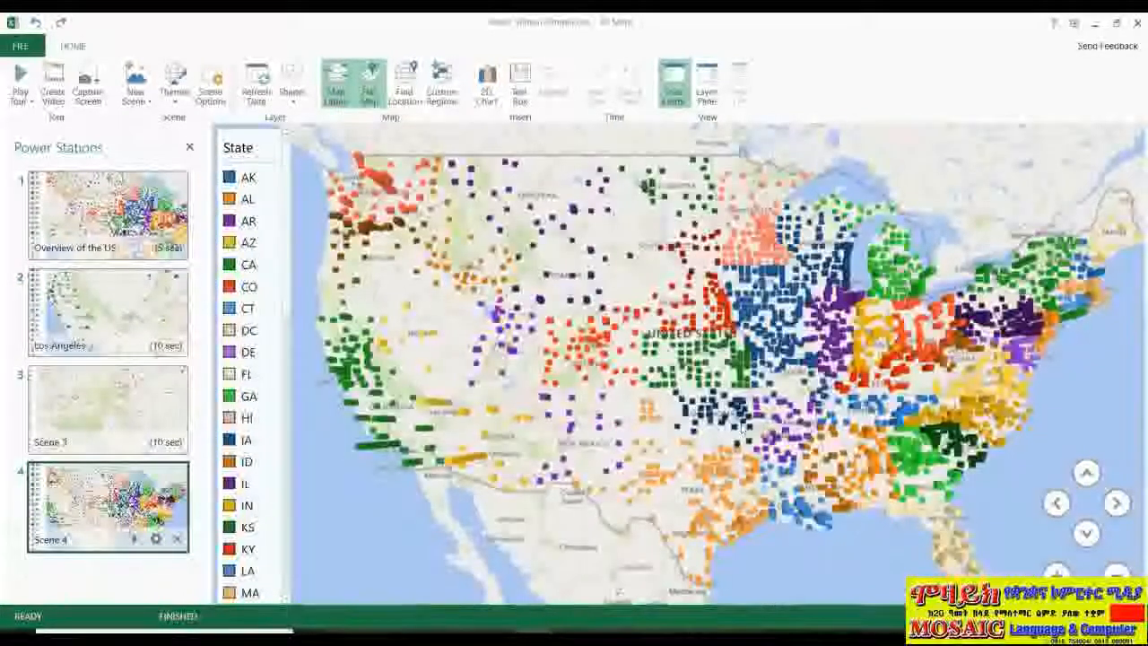
# Step: Try a dark grey satellite theme and a light monochrome theme on the fourth scene
pyautogui.click(175, 101)
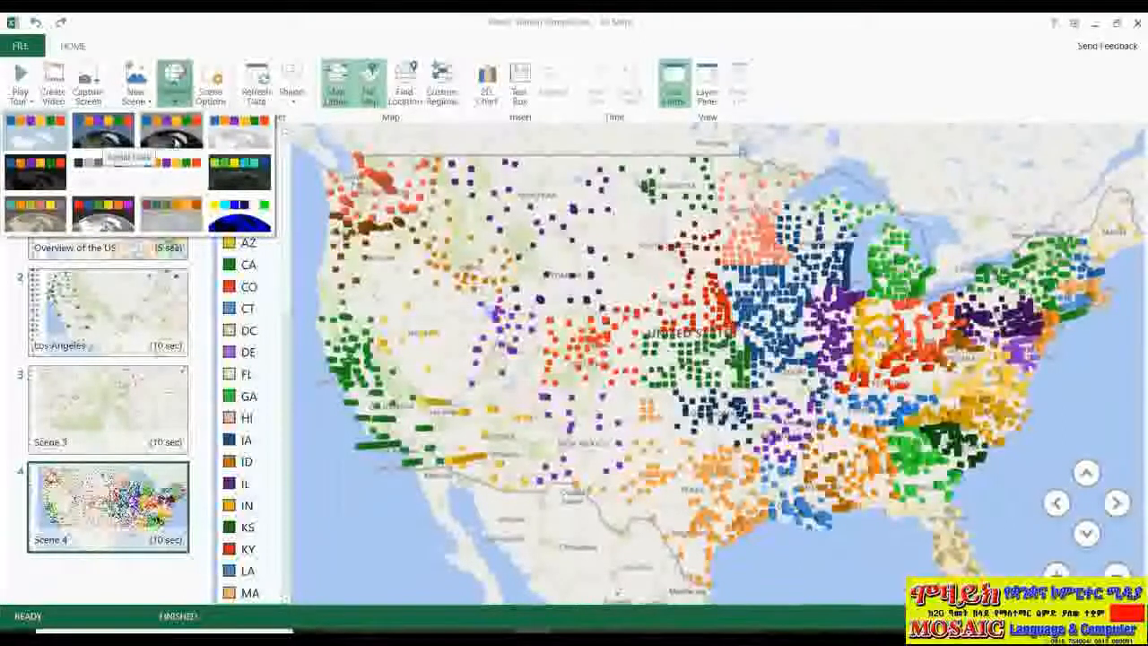
pyautogui.click(175, 139)
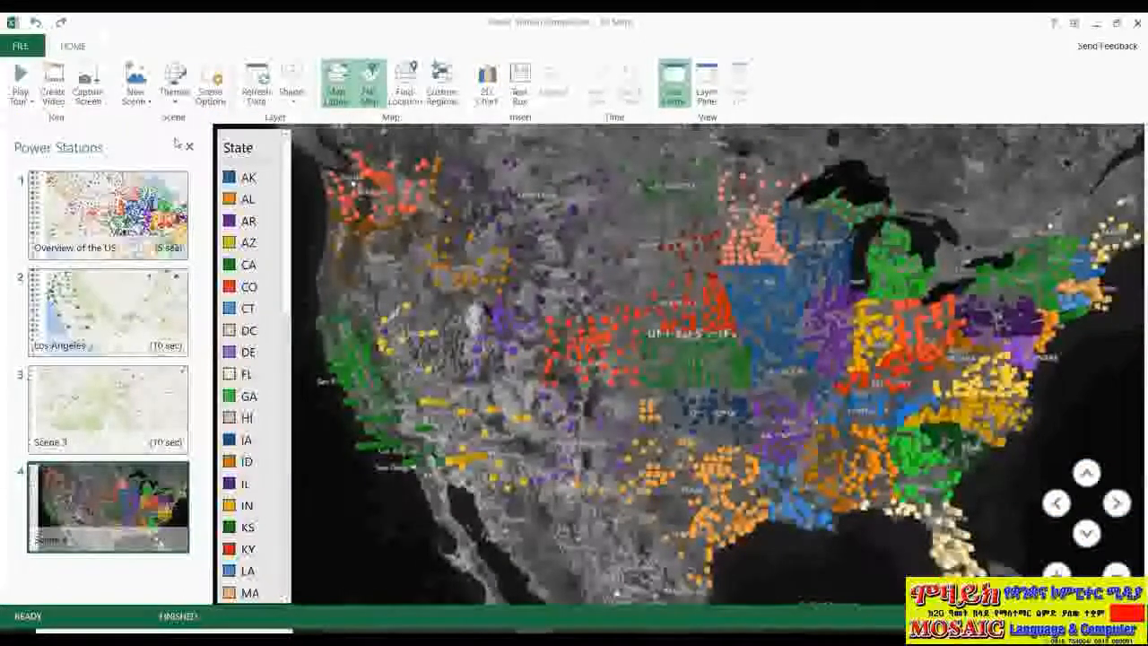
pyautogui.click(175, 83)
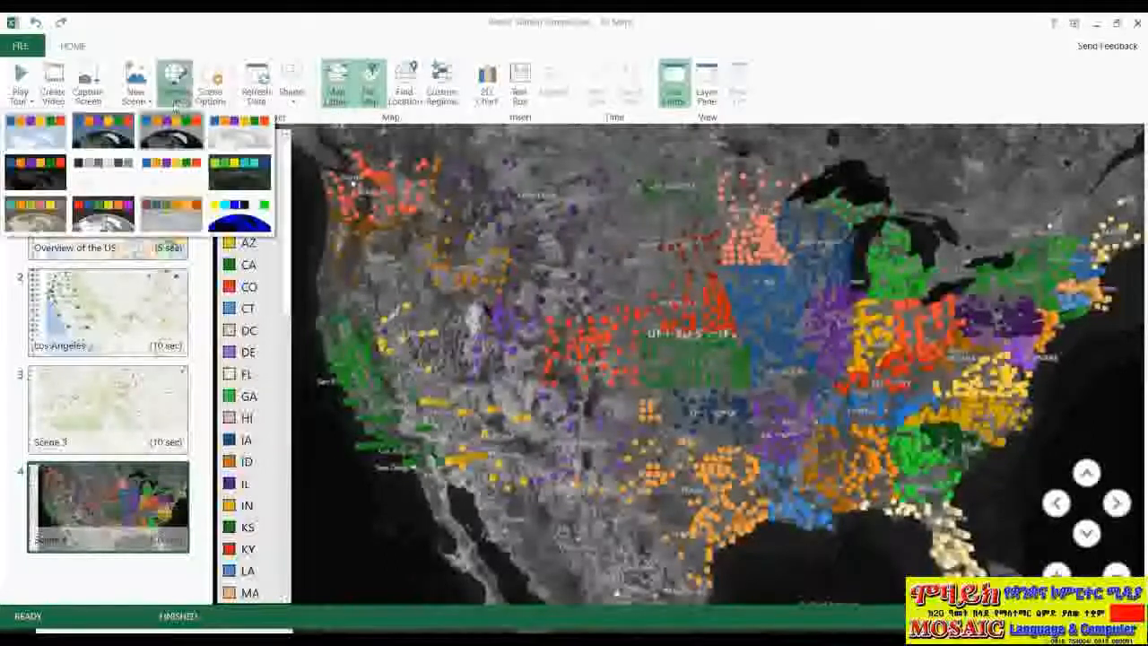
pyautogui.click(111, 178)
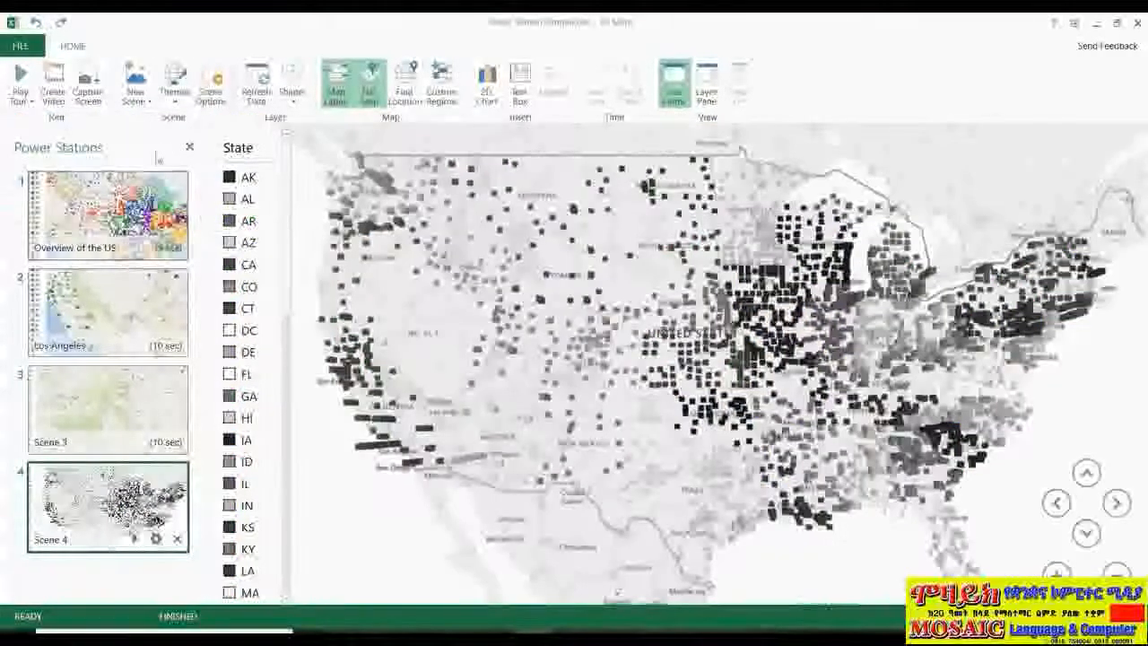
# Step: Apply the black map theme with multicoloured data to the fourth scene
pyautogui.click(179, 103)
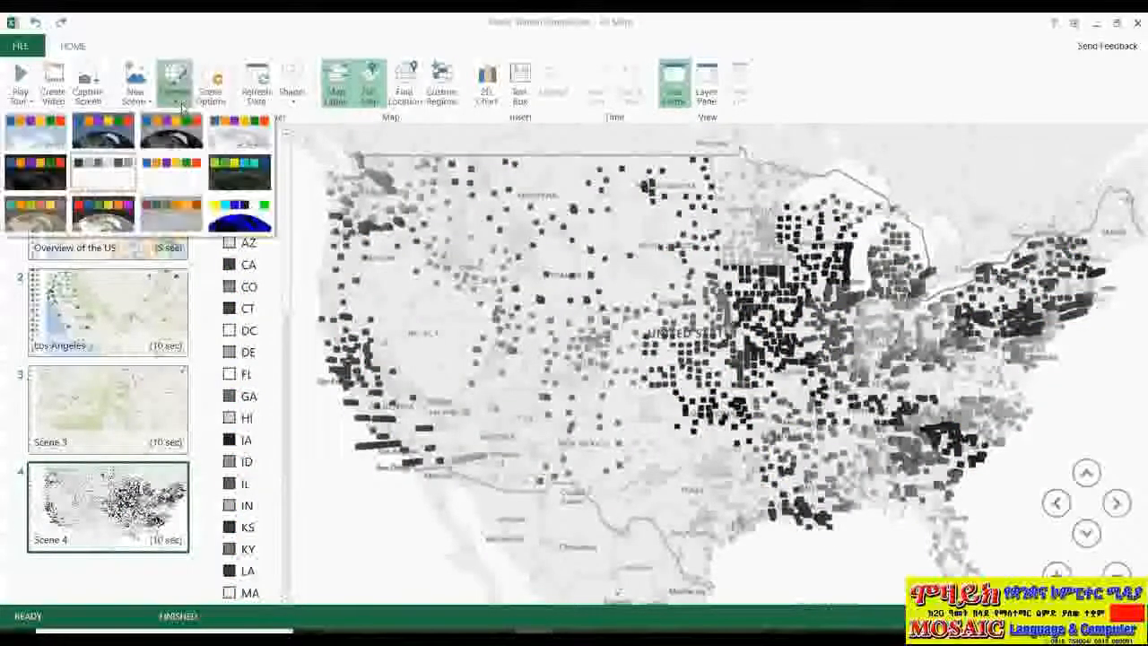
pyautogui.click(15, 187)
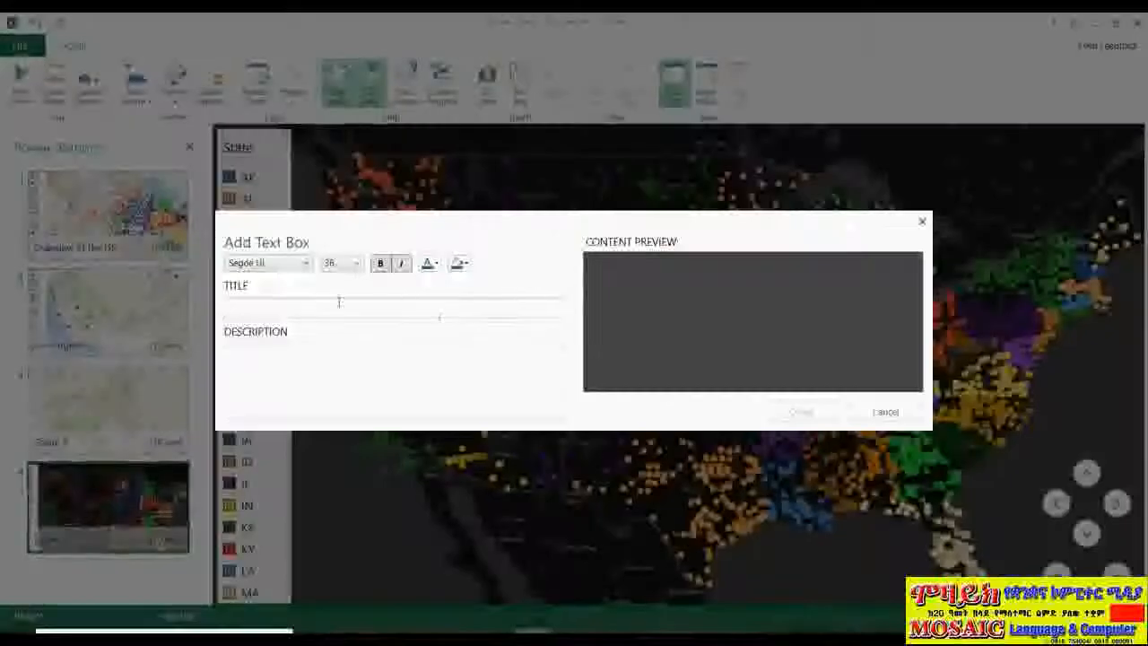
# Step: Add a text box titled All Power Stations in the US to the fourth scene
pyautogui.write('All')
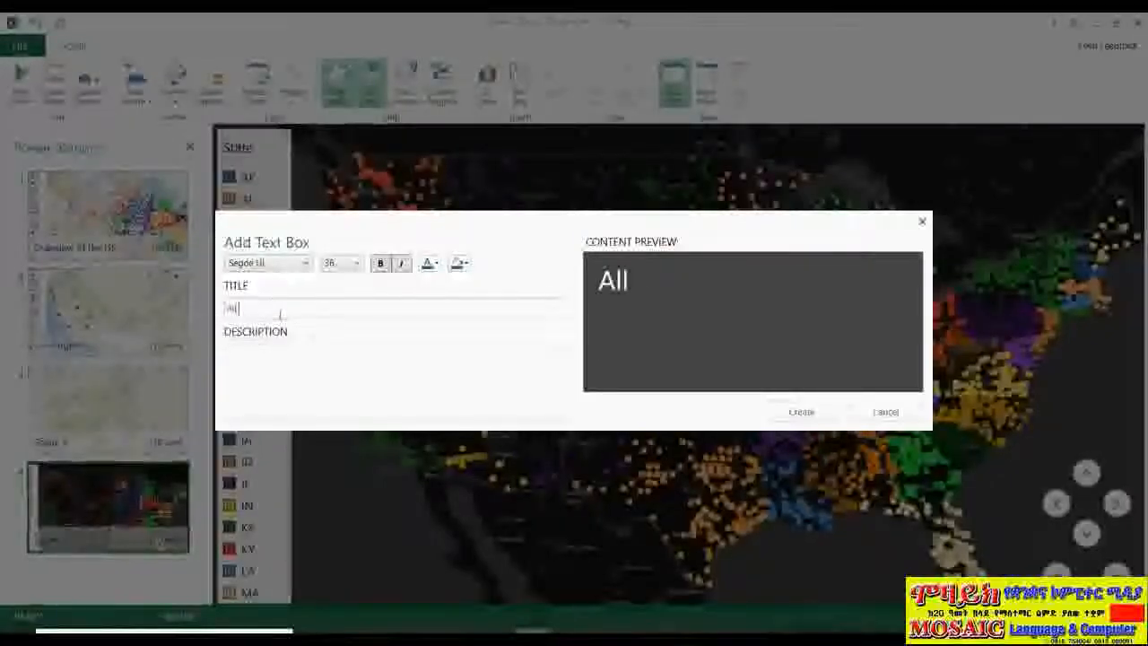
pyautogui.write(' Poer')
pyautogui.press('BackSpace')
pyautogui.press('BackSpace')
pyautogui.write('wer ')
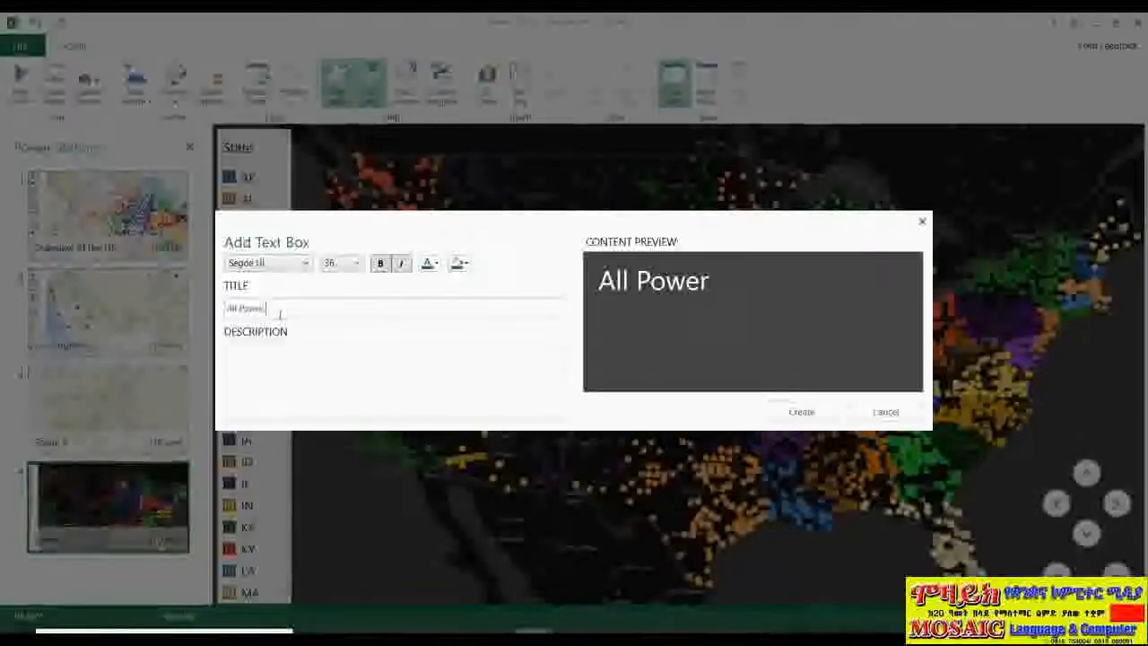
pyautogui.write('Statuon')
pyautogui.press('BackSpace')
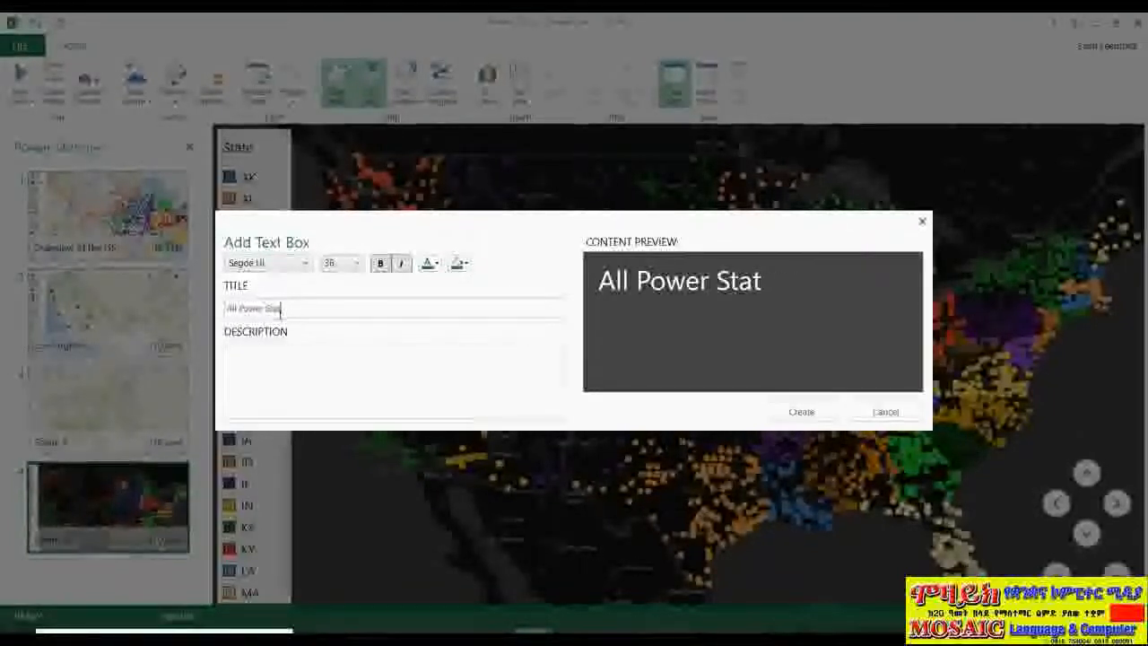
pyautogui.write('ions in the US')
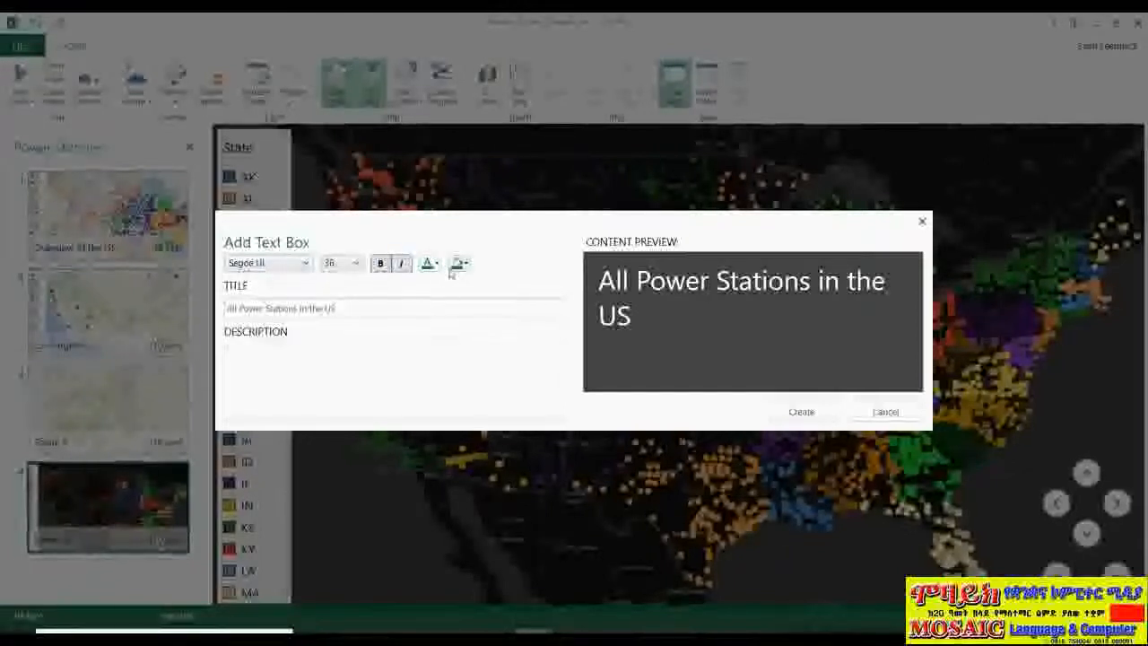
pyautogui.click(802, 413)
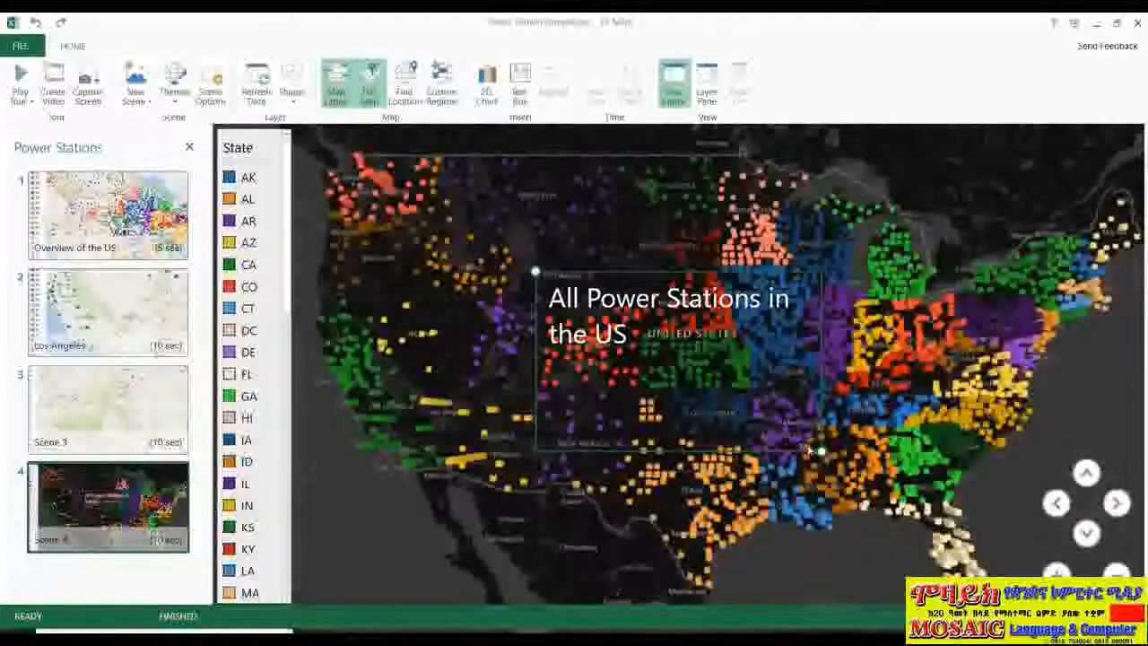
# Step: Widen the text box so its title fits on one line and place it in the map's upper-right corner
pyautogui.moveTo(821, 452); pyautogui.dragTo(891, 321)
pyautogui.moveTo(686, 305); pyautogui.dragTo(931, 165)
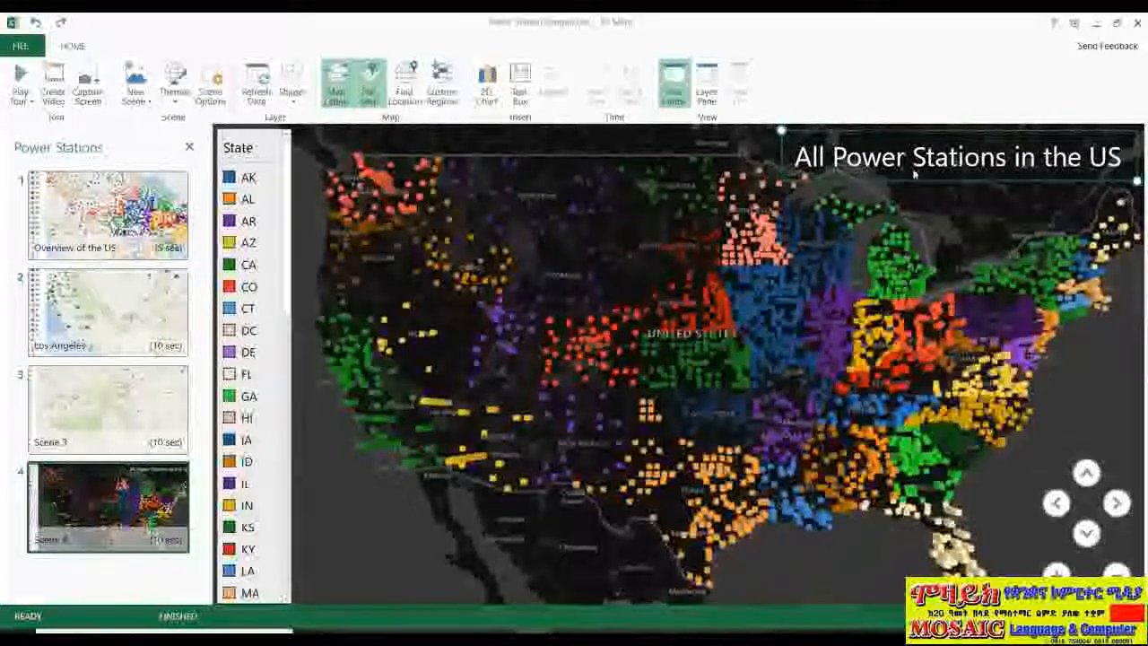
pyautogui.click(886, 248)
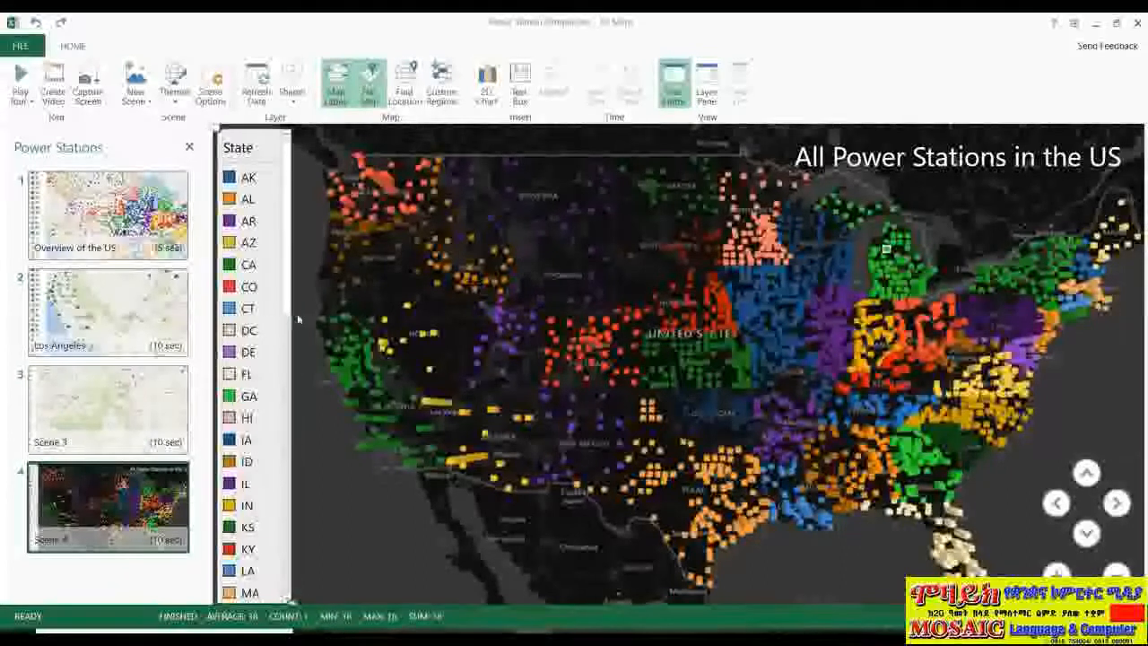
# Step: Play the tour from the Overview of the US scene through the fourth scene, and exit the playback
pyautogui.click(126, 219)
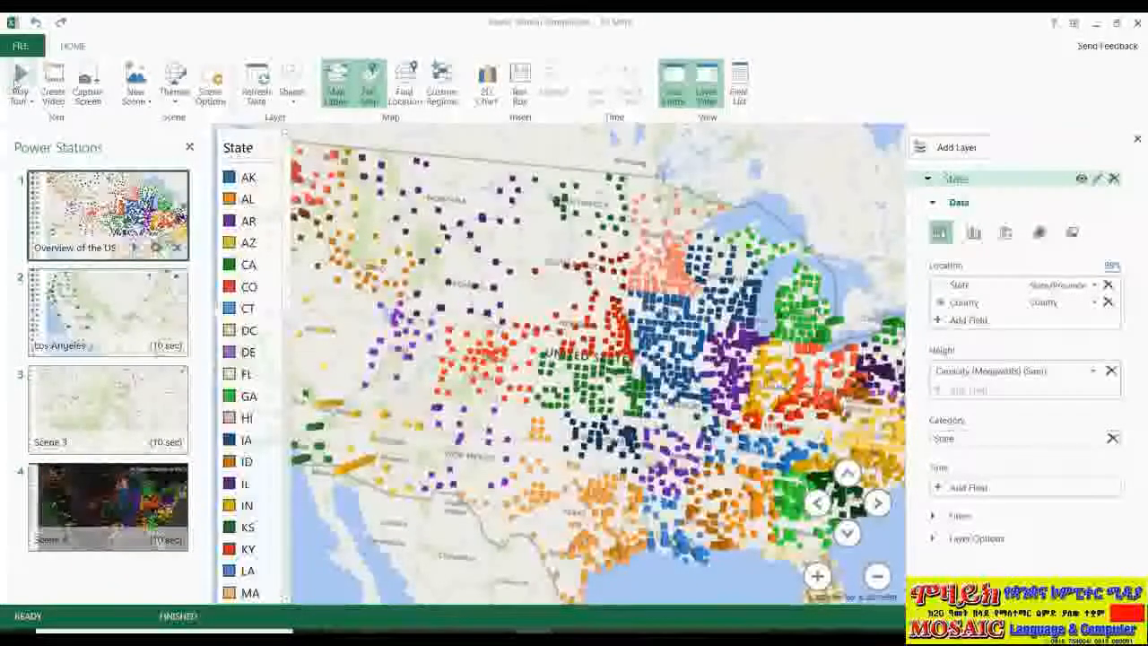
pyautogui.click(20, 81)
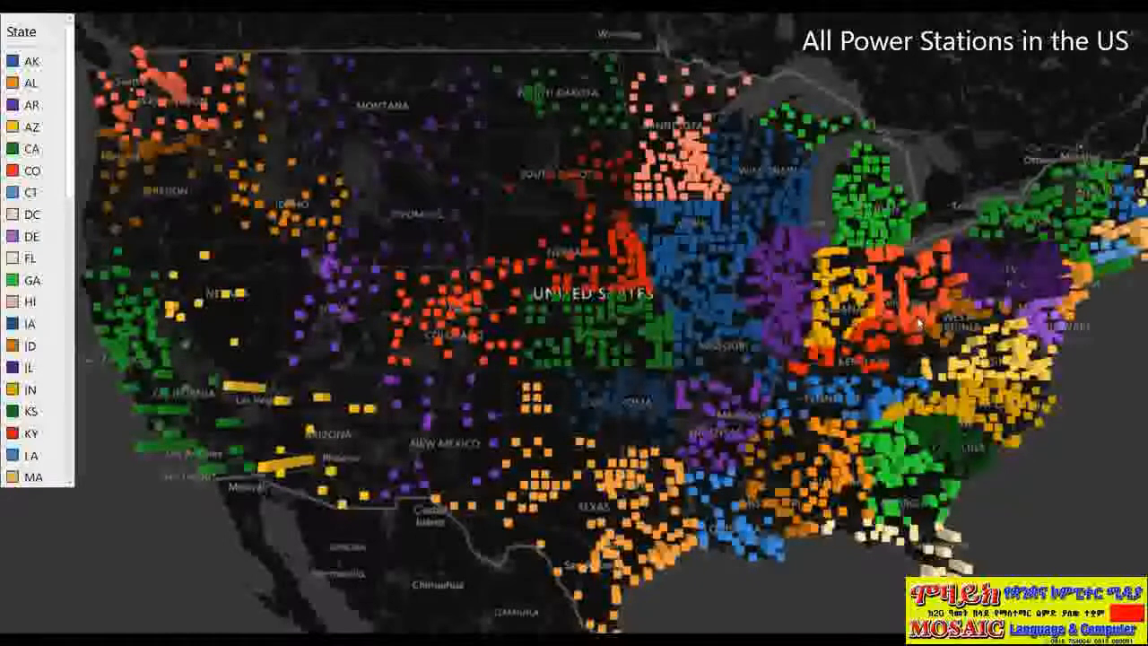
pyautogui.moveTo(919, 323)
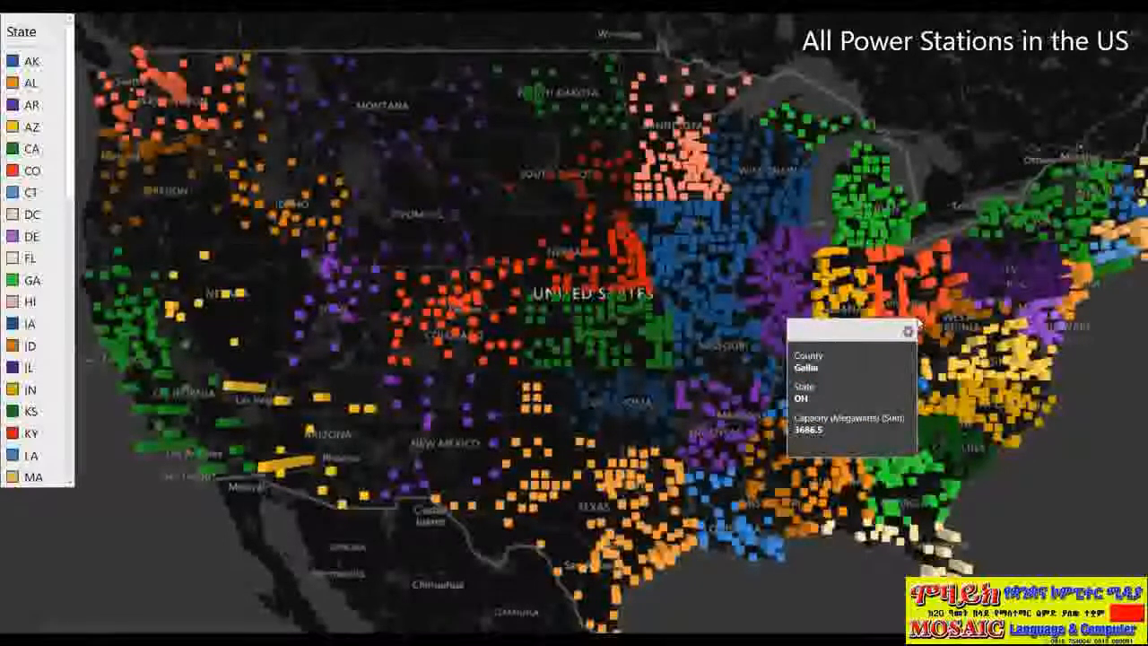
pyautogui.press('Escape')
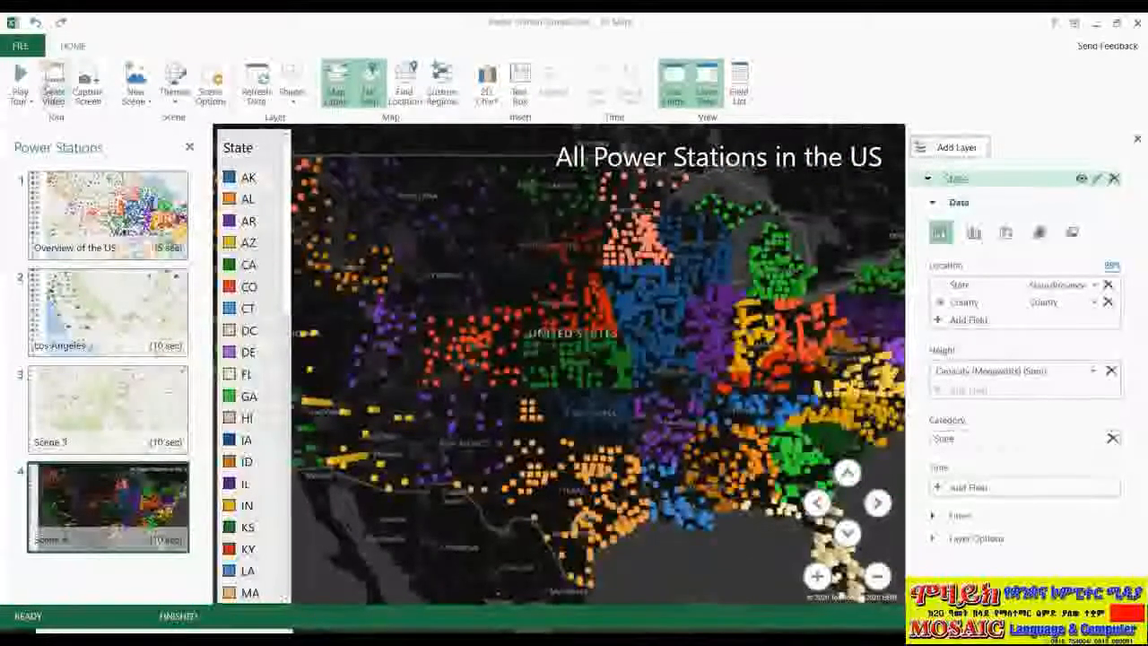
# Step: Review the quality options for exporting the tour as a video without creating one, and hide the layer pane
pyautogui.click(54, 86)
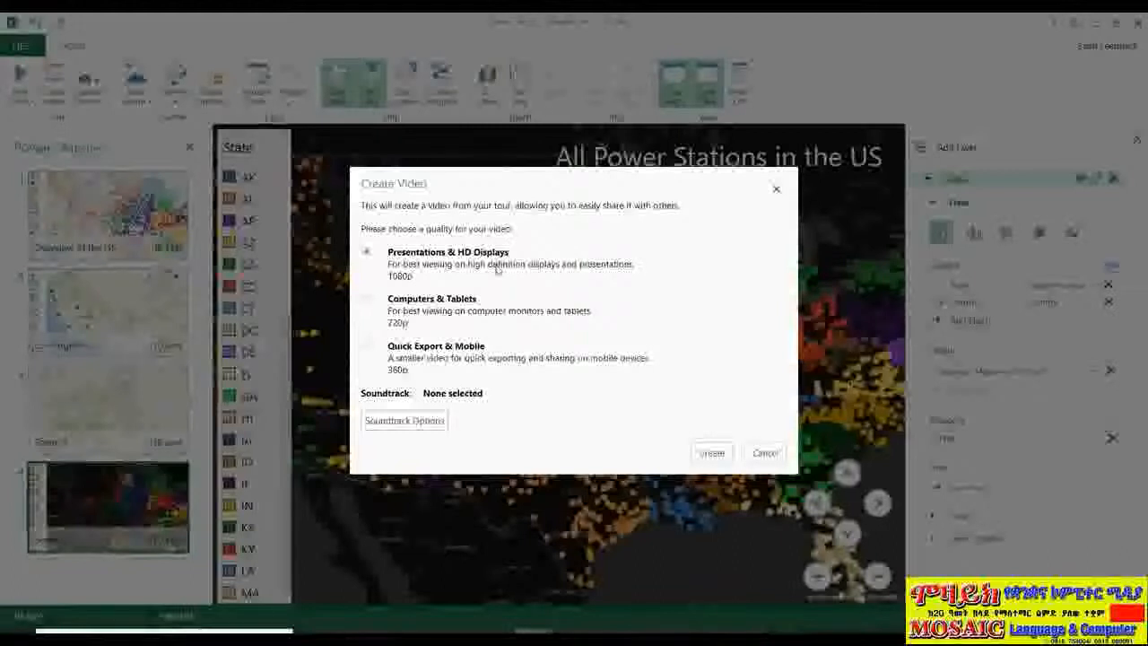
pyautogui.click(765, 452)
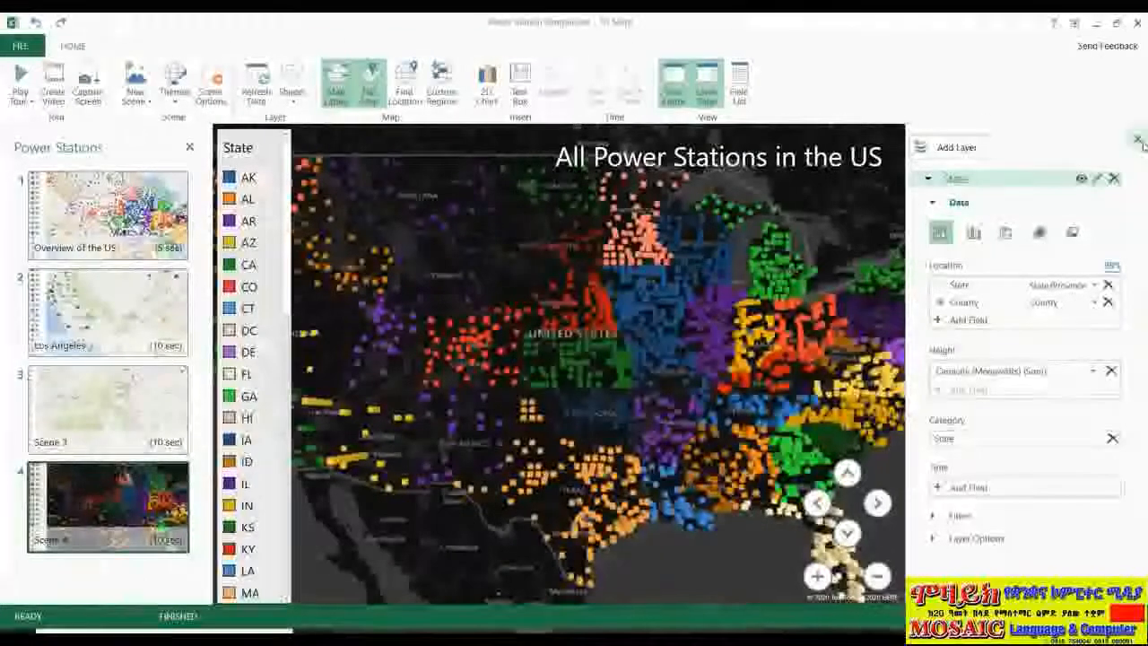
pyautogui.click(1136, 138)
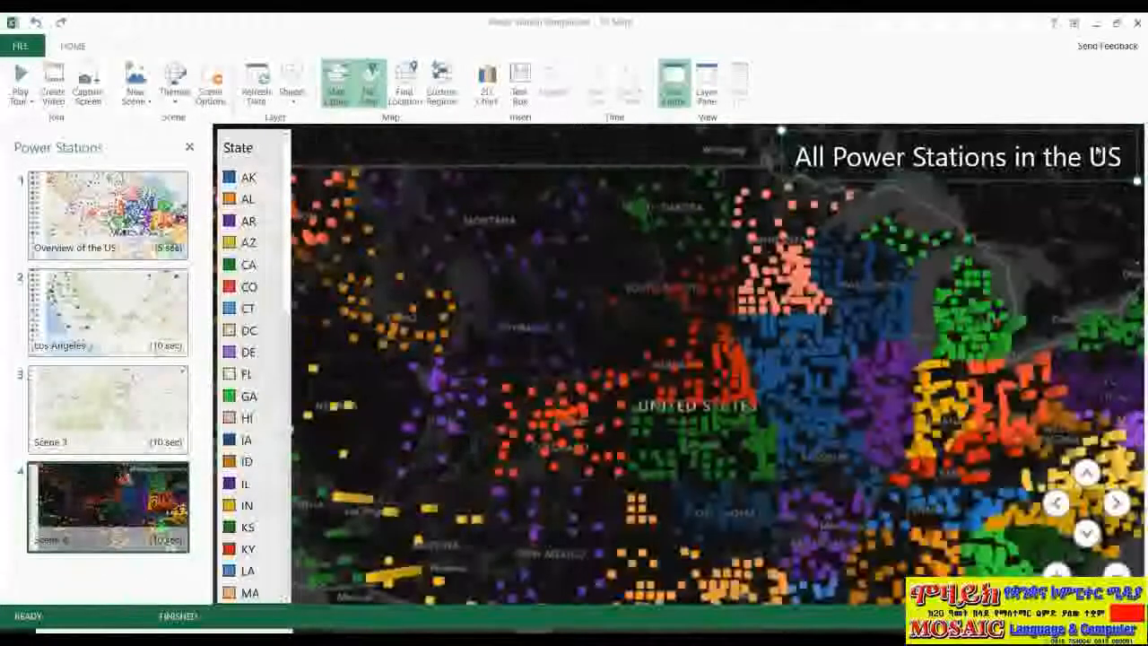